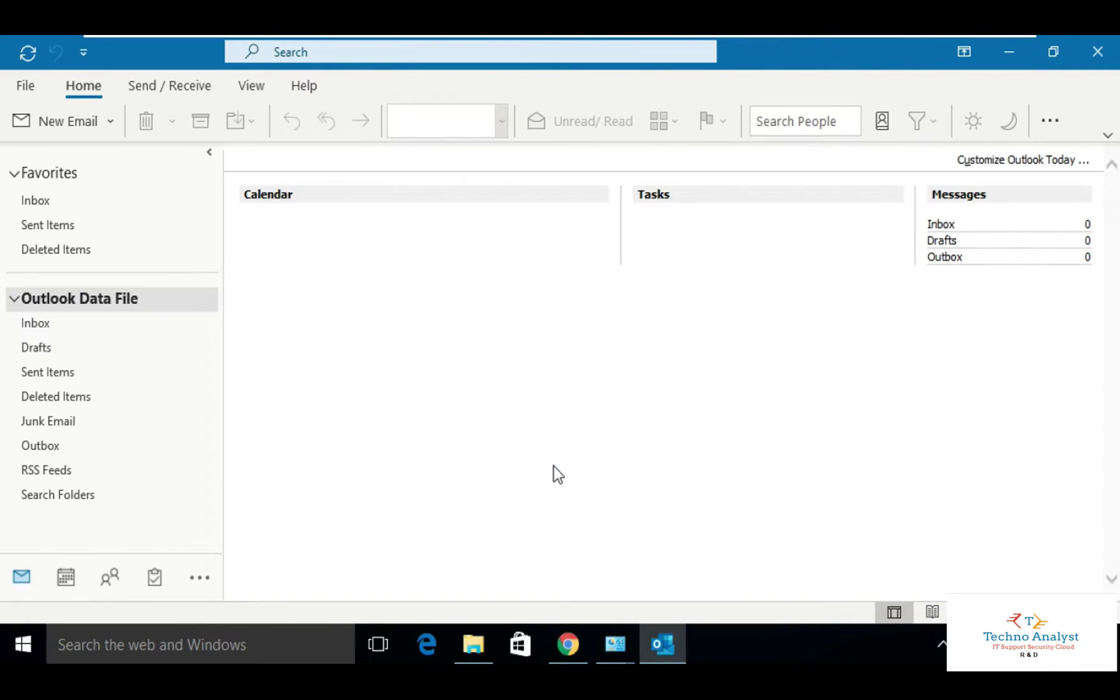
Dismiss the layout tip, open Account Settings, and start adding a new email account.
click(355, 274)
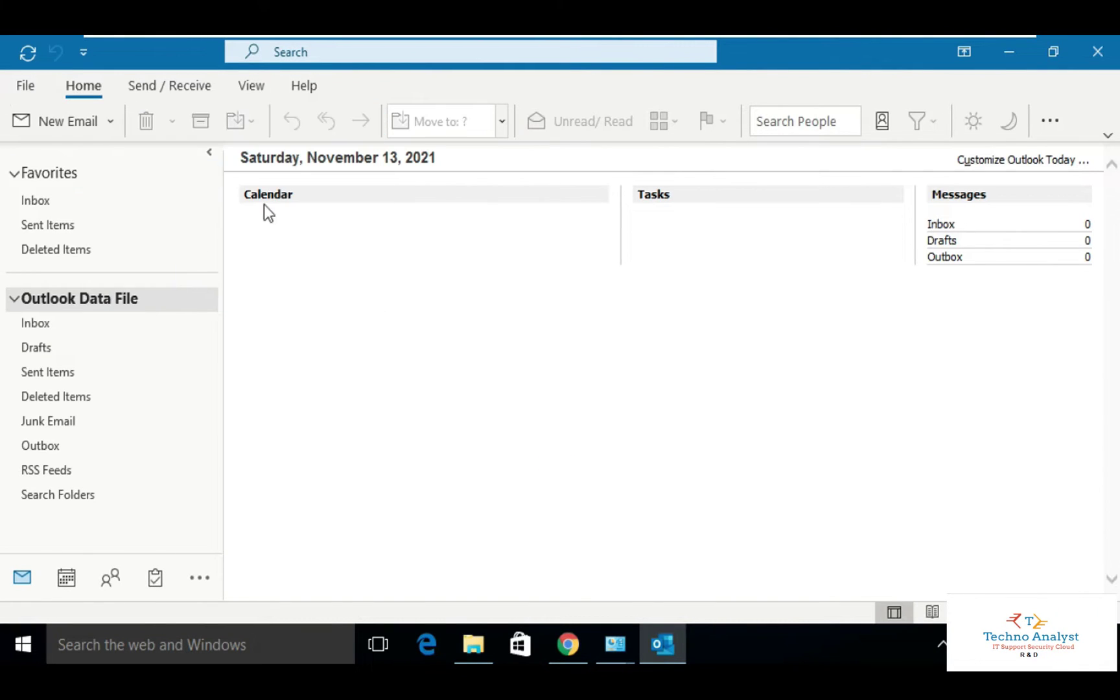
click(23, 89)
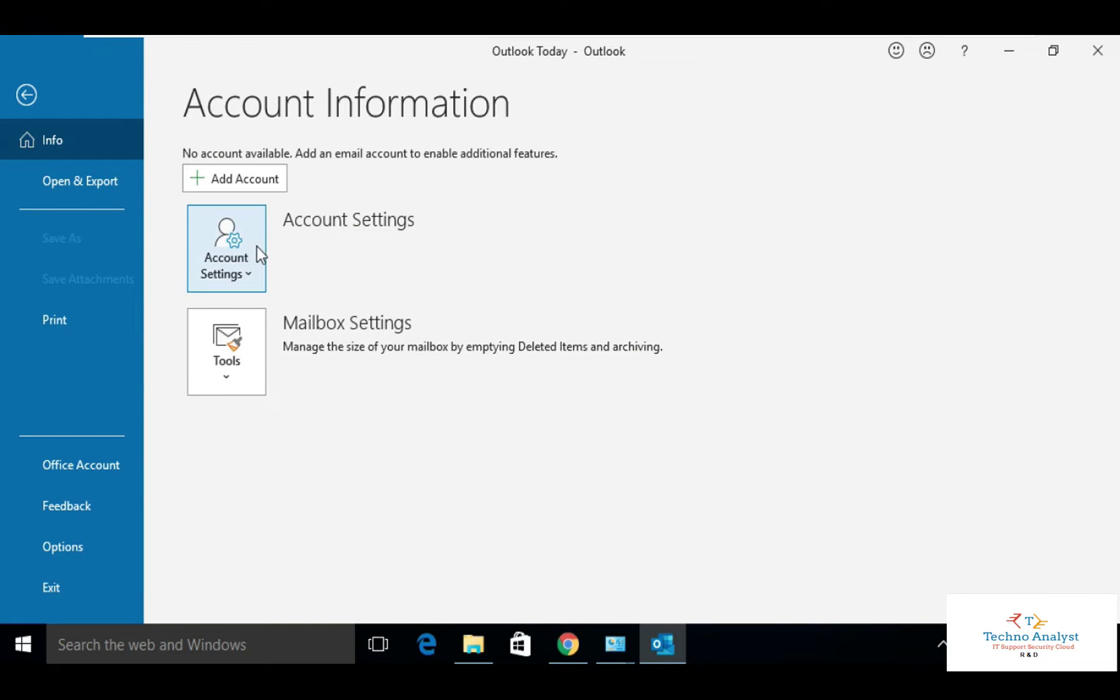
click(257, 246)
click(343, 329)
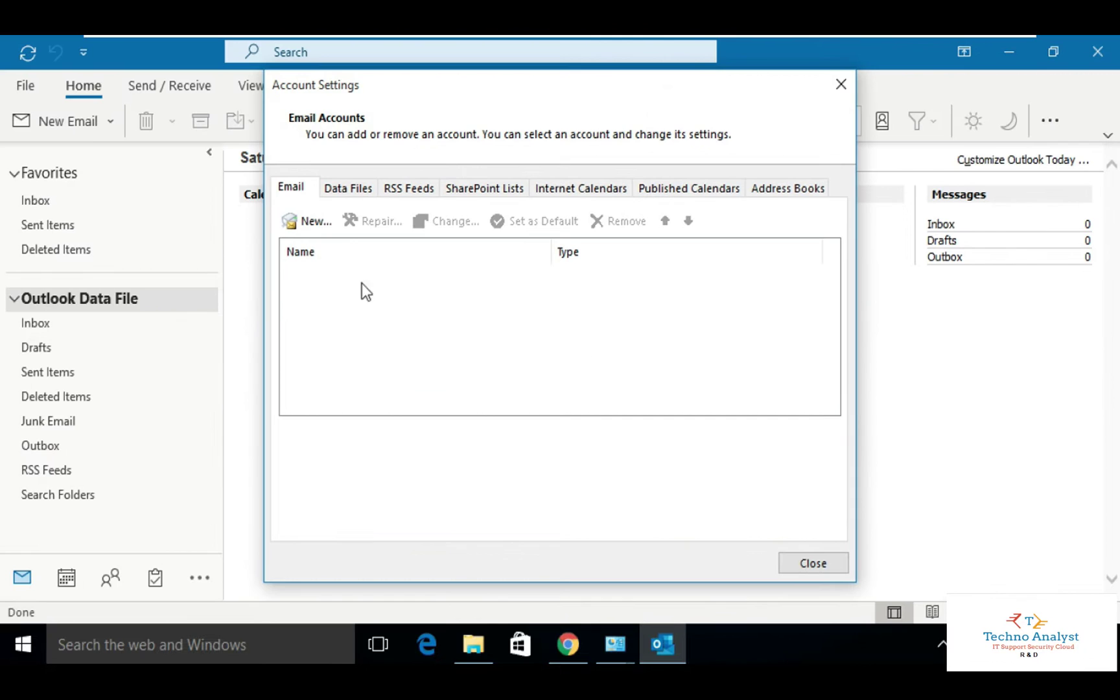
click(314, 227)
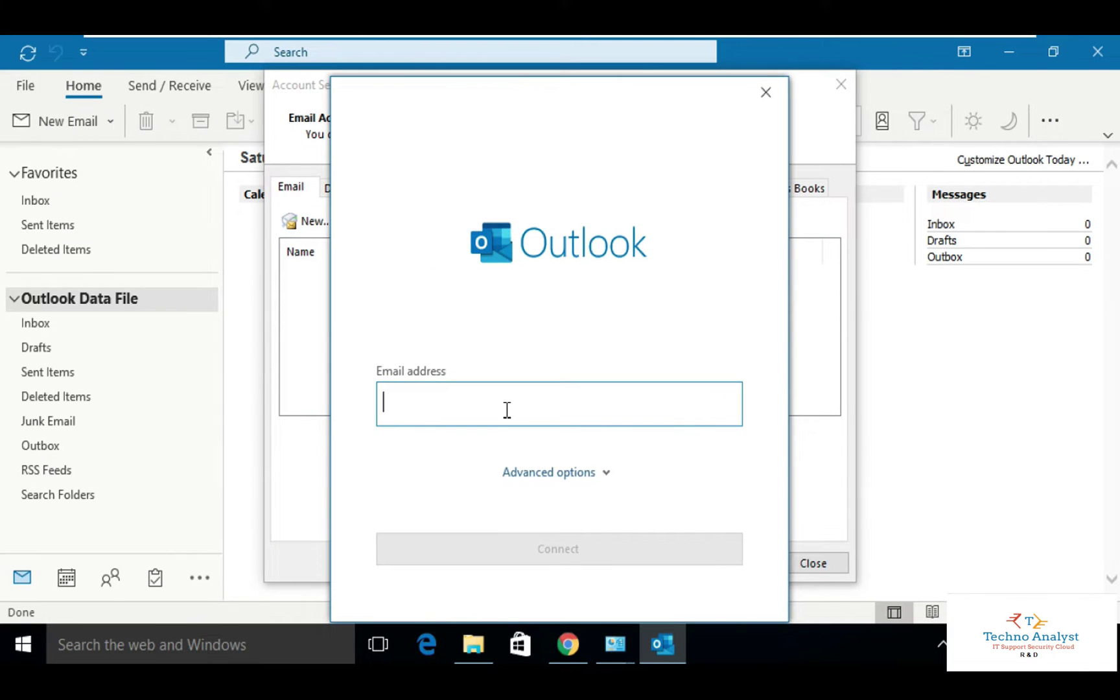
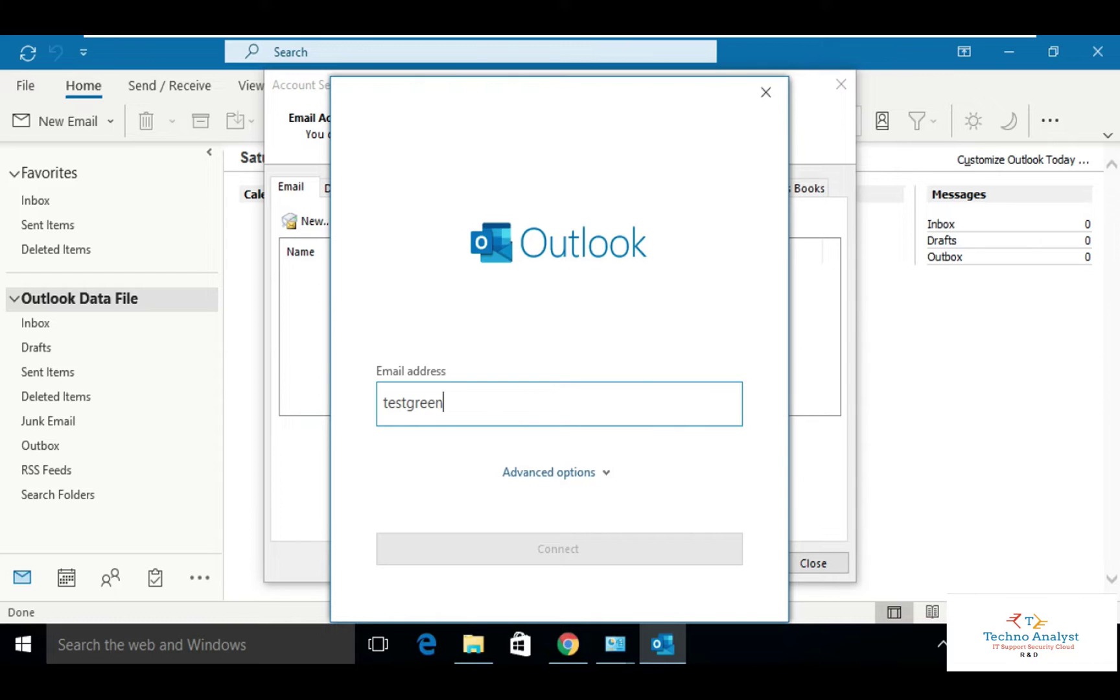
Enter the Gmail address in the Email address box and connect.
key(Return)
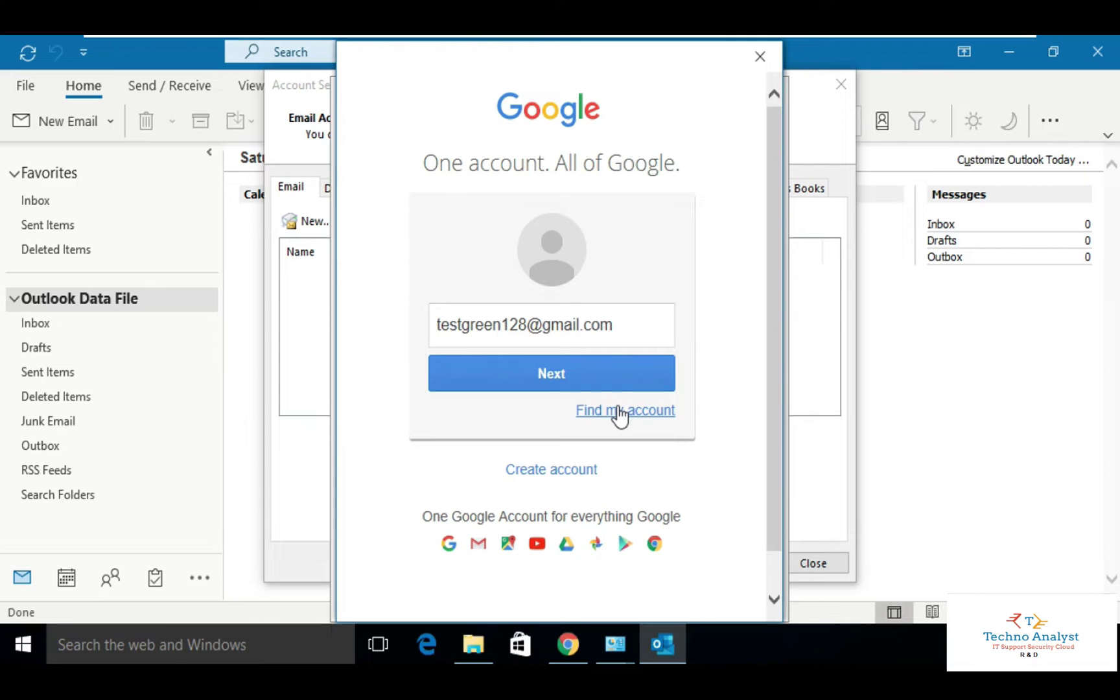
Continue to Google's password step and attempt sign-in with the account password.
click(585, 383)
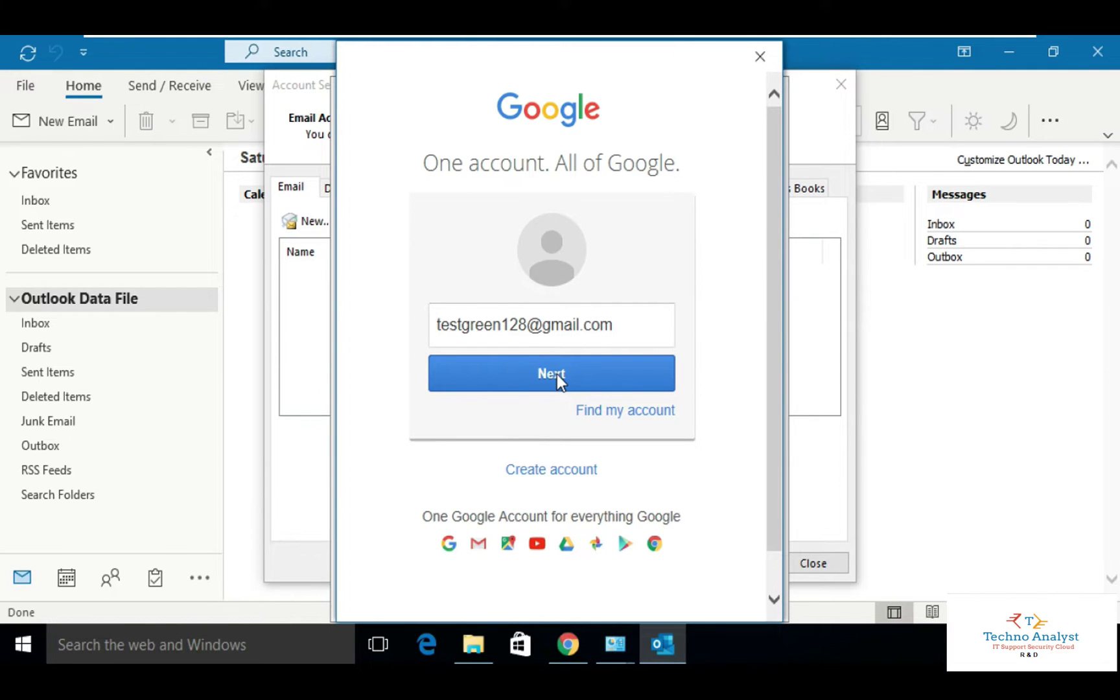
click(540, 376)
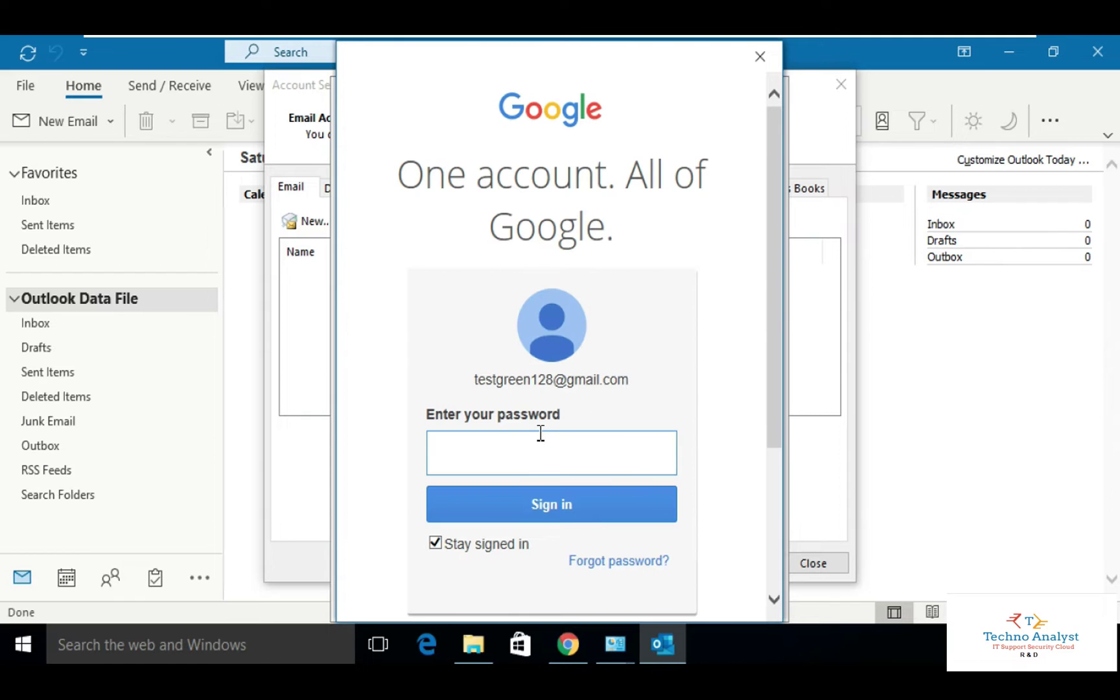
text(•••••••)
click(586, 511)
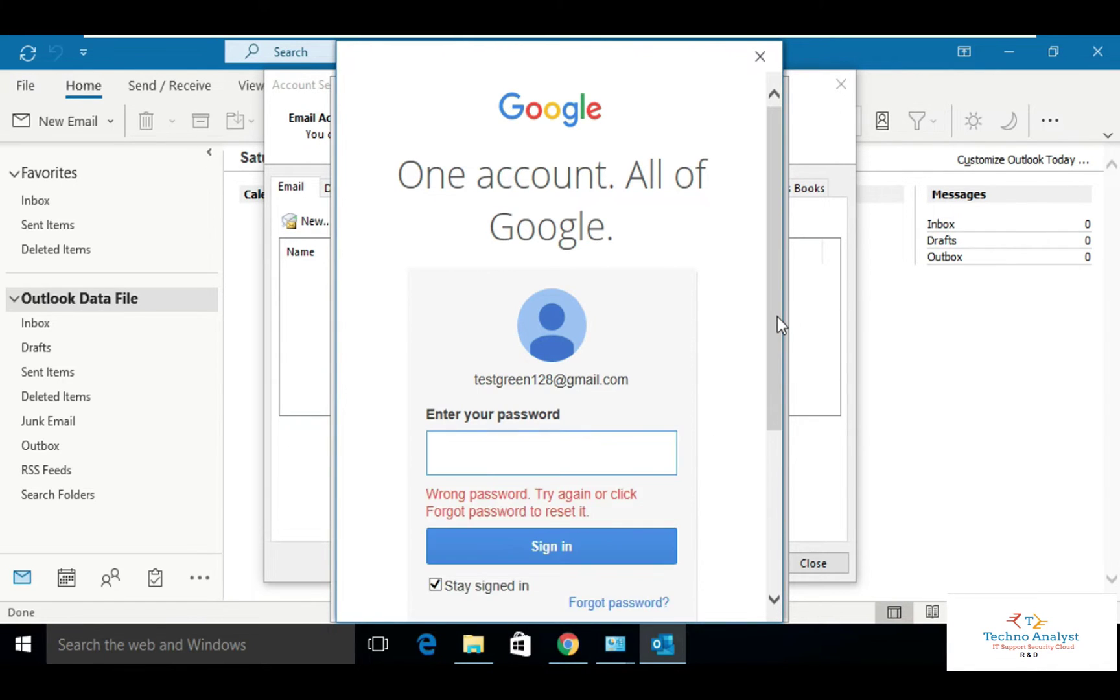
Re-enter the correct Google password and complete the sign-in.
text(••••••••)
click(581, 550)
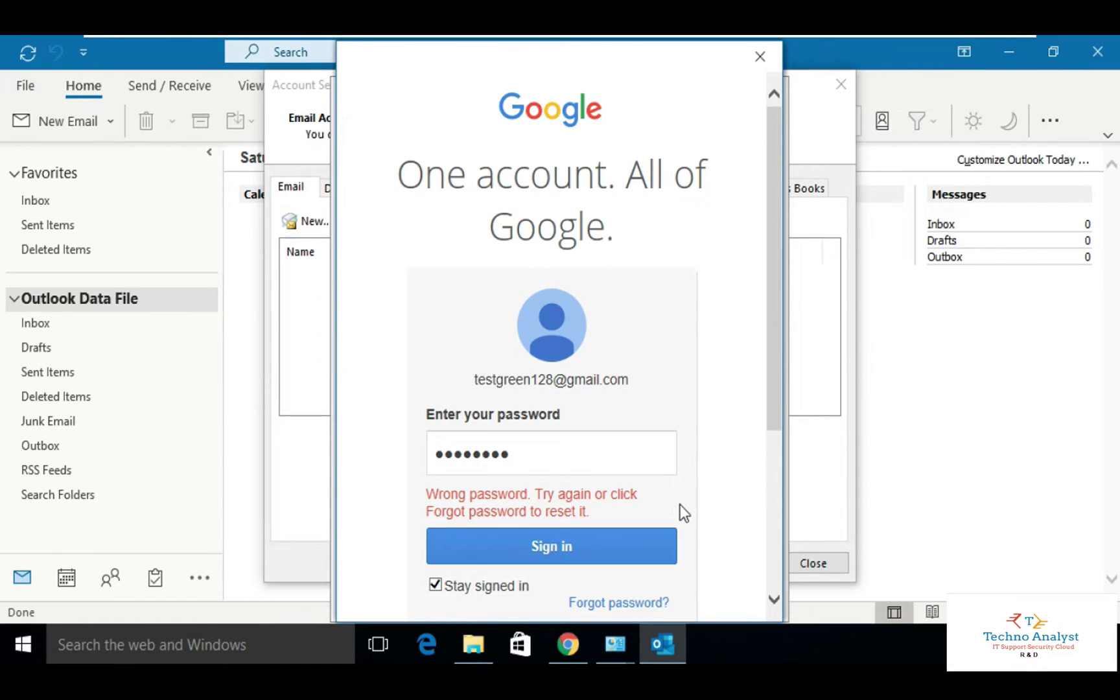
scroll(680, 505, down, 3)
scroll(655, 453, up, 3)
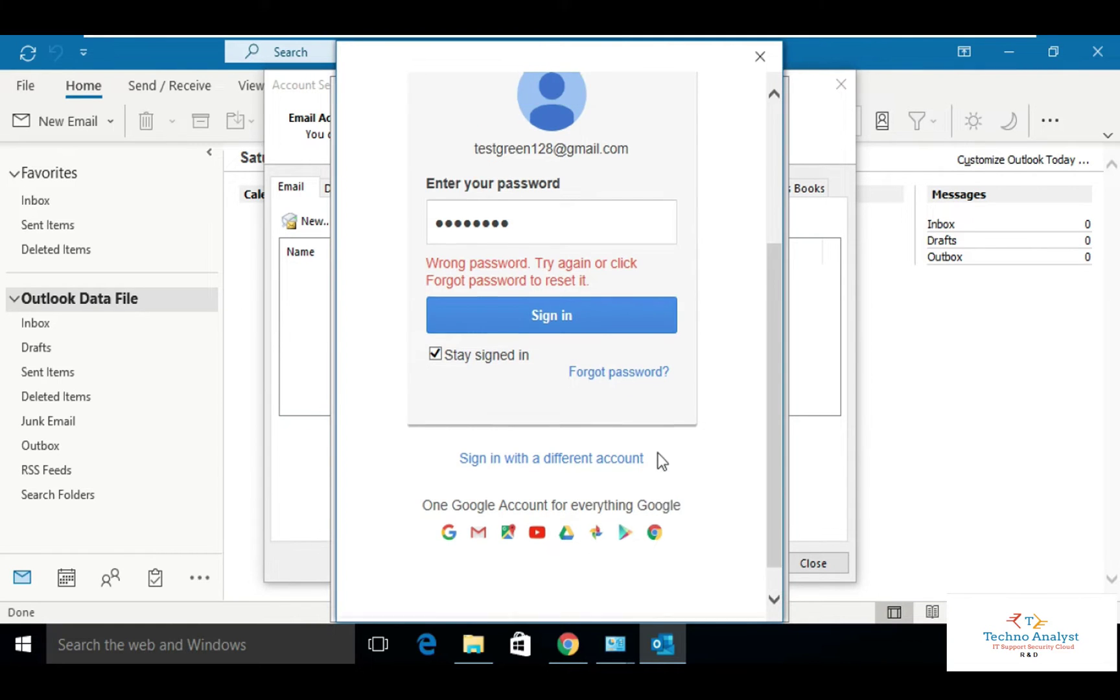
click(657, 453)
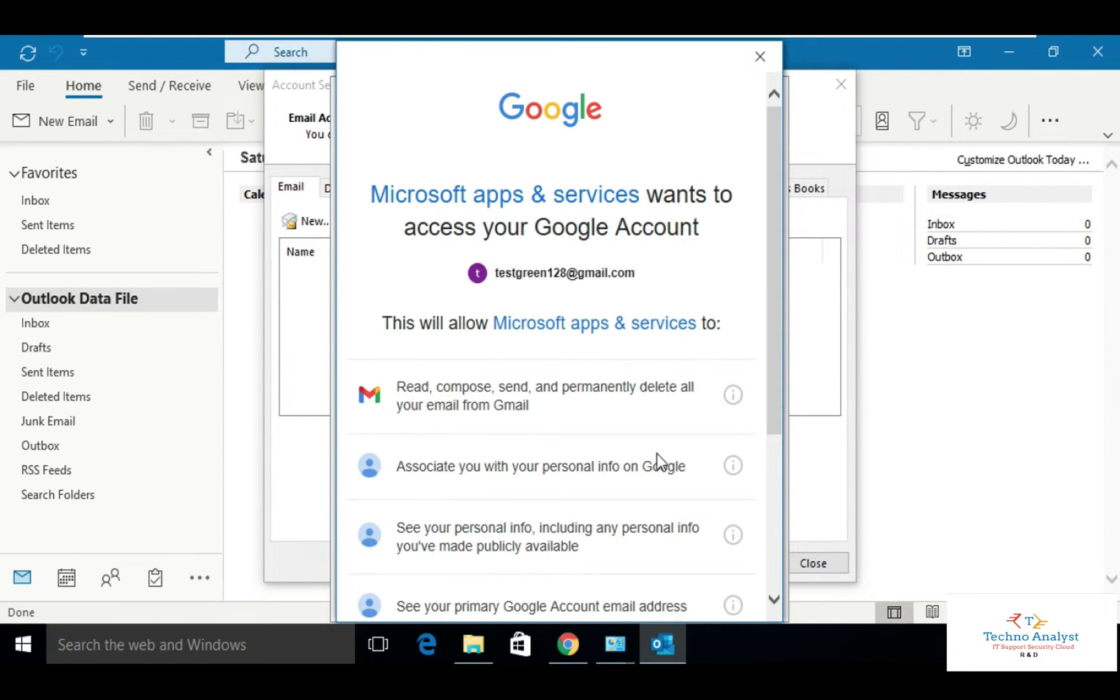
Scroll down Google's consent page to review the Gmail access Microsoft requests.
scroll(657, 455, down, 4)
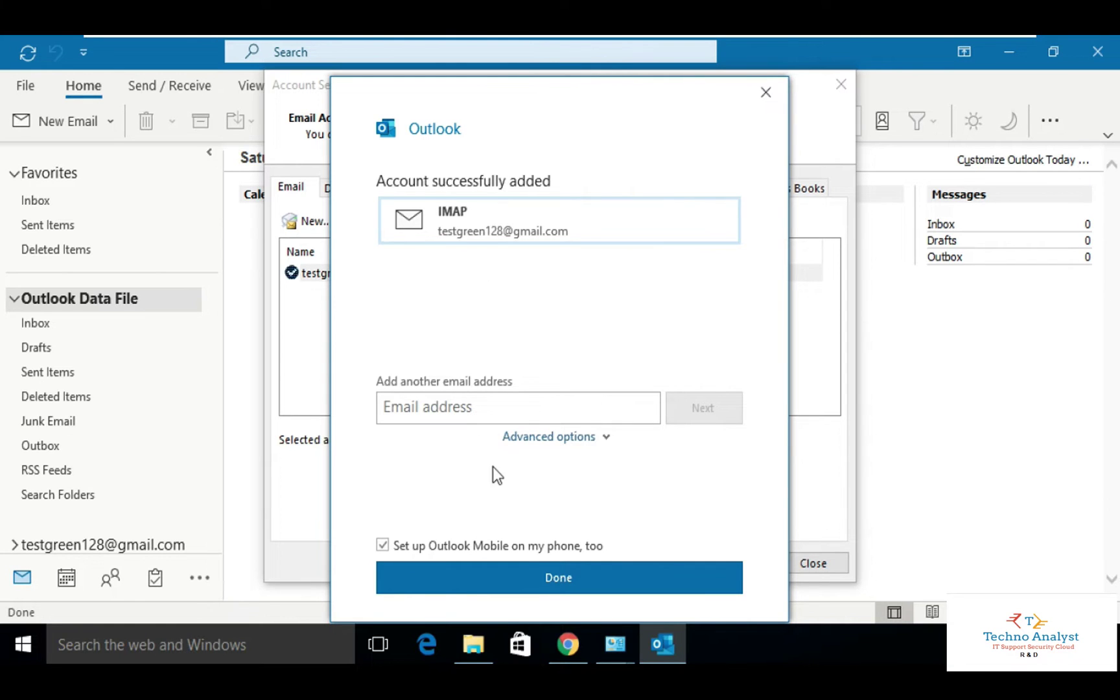
Type the custom-domain email address in the 'Add another email address' box, fixing a typo.
click(478, 413)
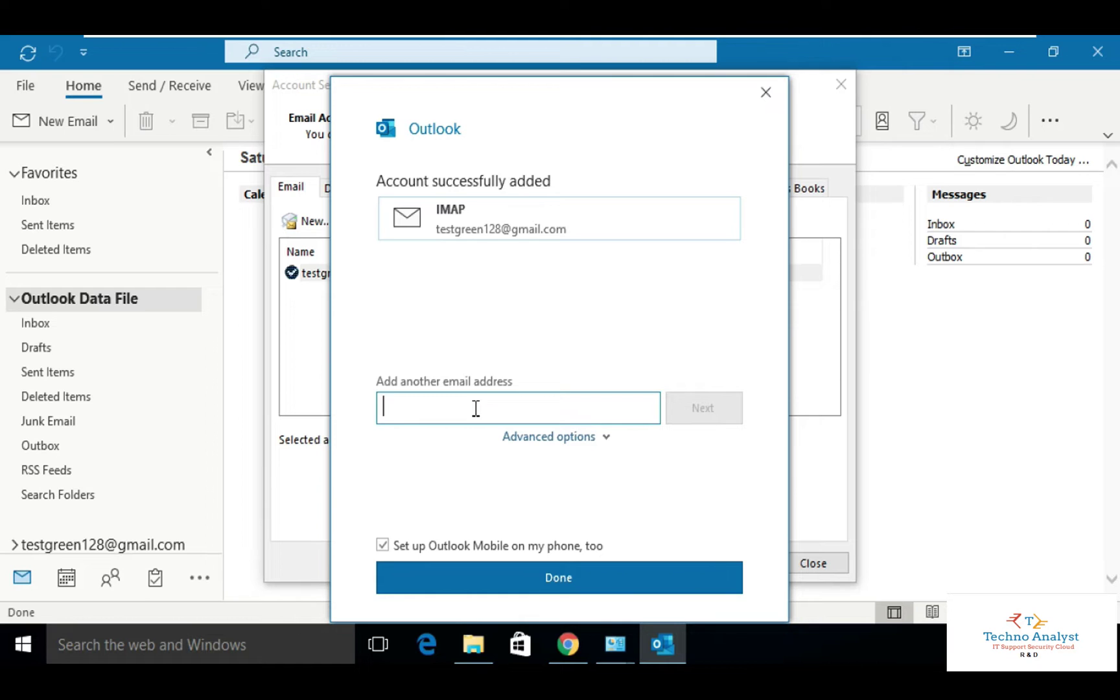
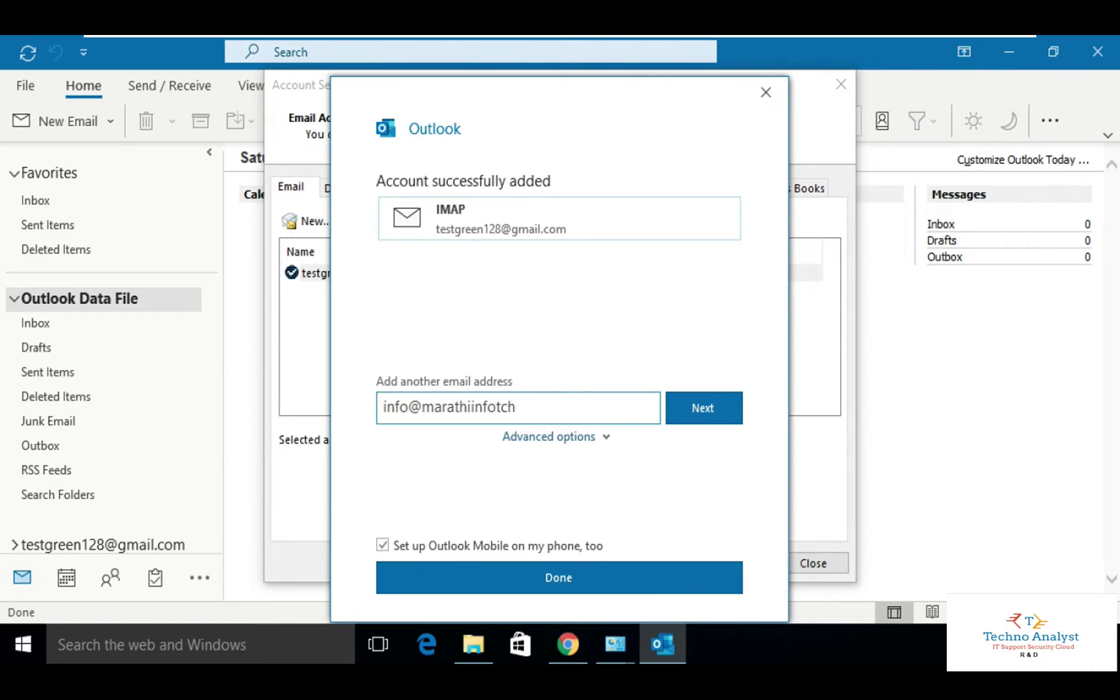
Choose POP for the custom-domain address and set incoming server pop.hostinger.in.
click(703, 406)
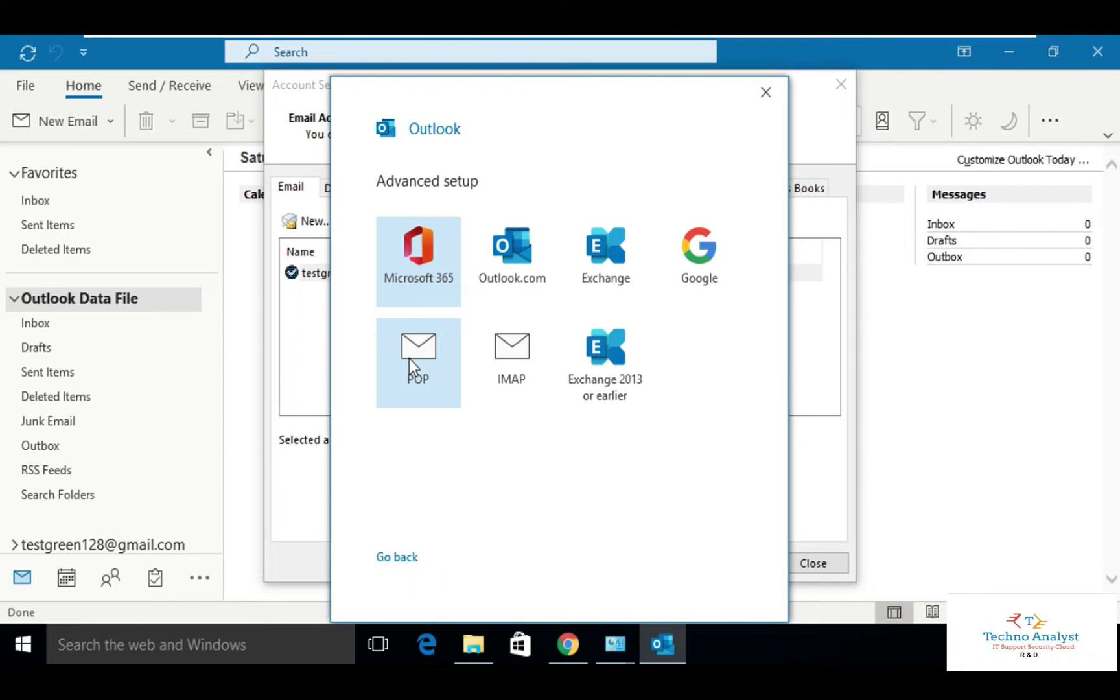
click(420, 385)
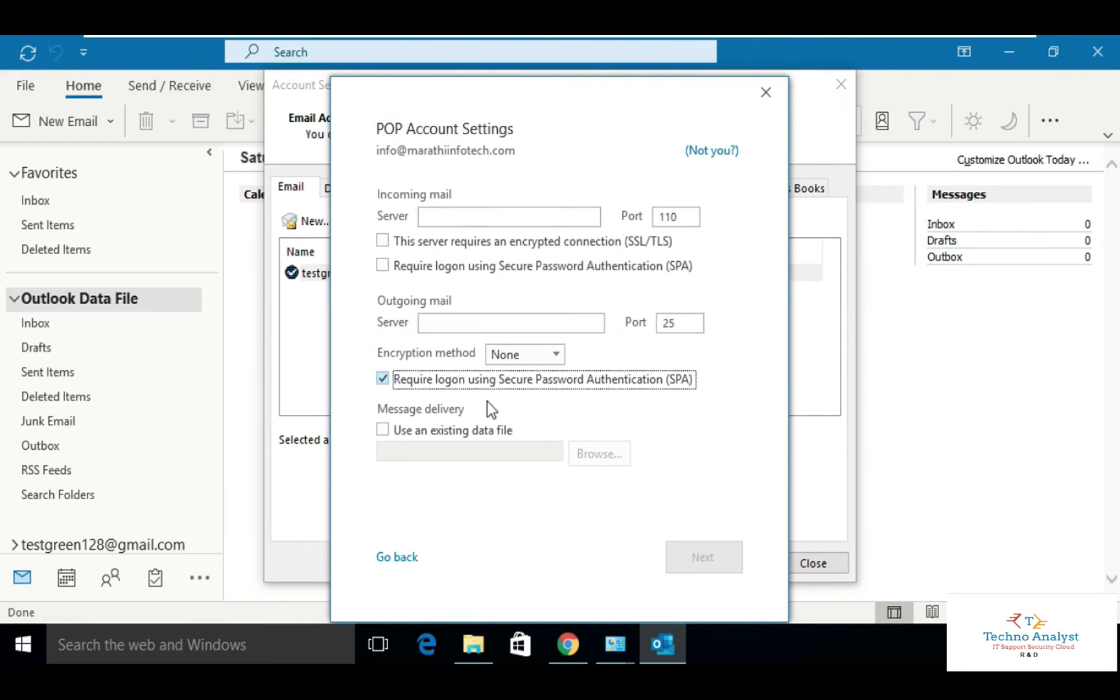
click(400, 380)
click(471, 214)
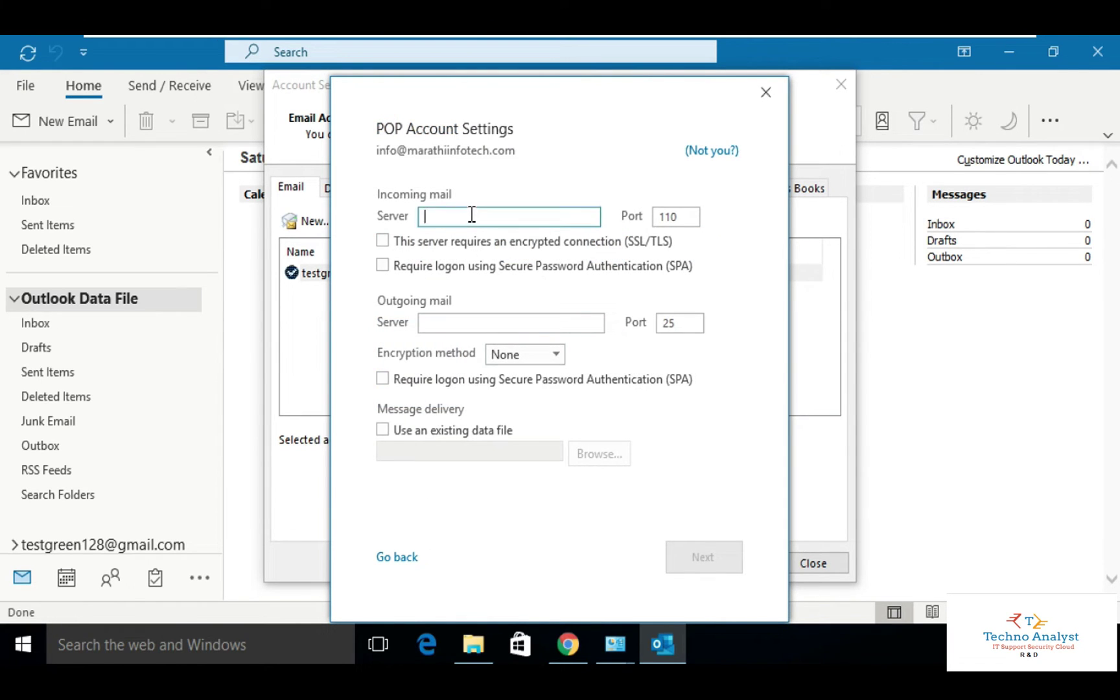
text(pop.hostinger)
text(.in)
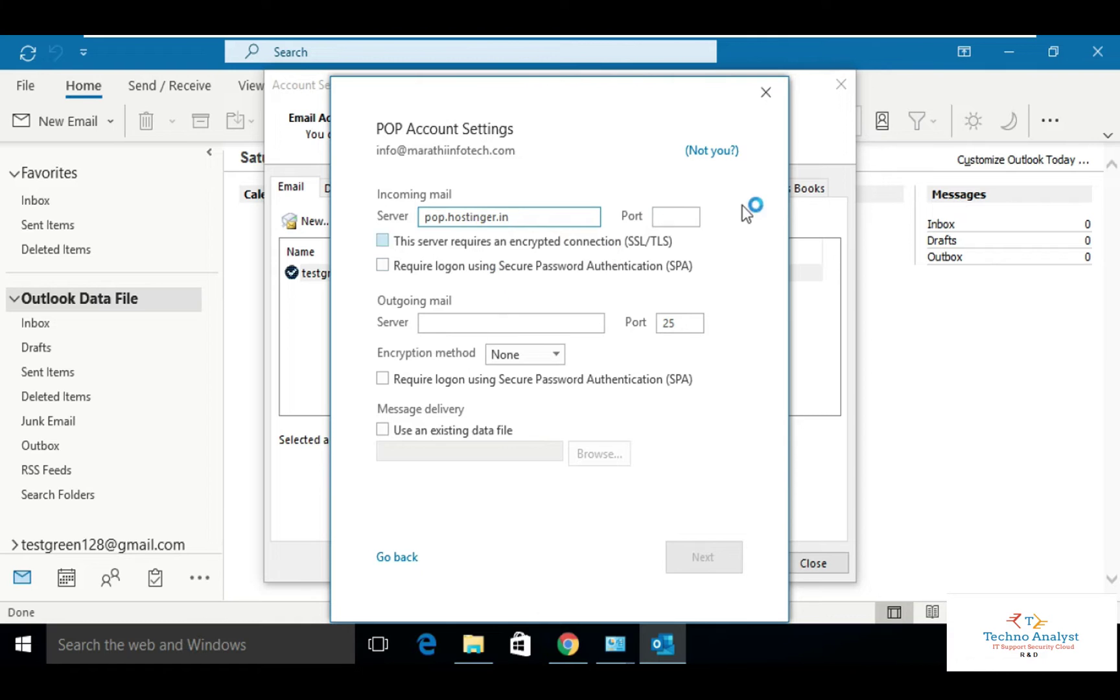
key(Tab)
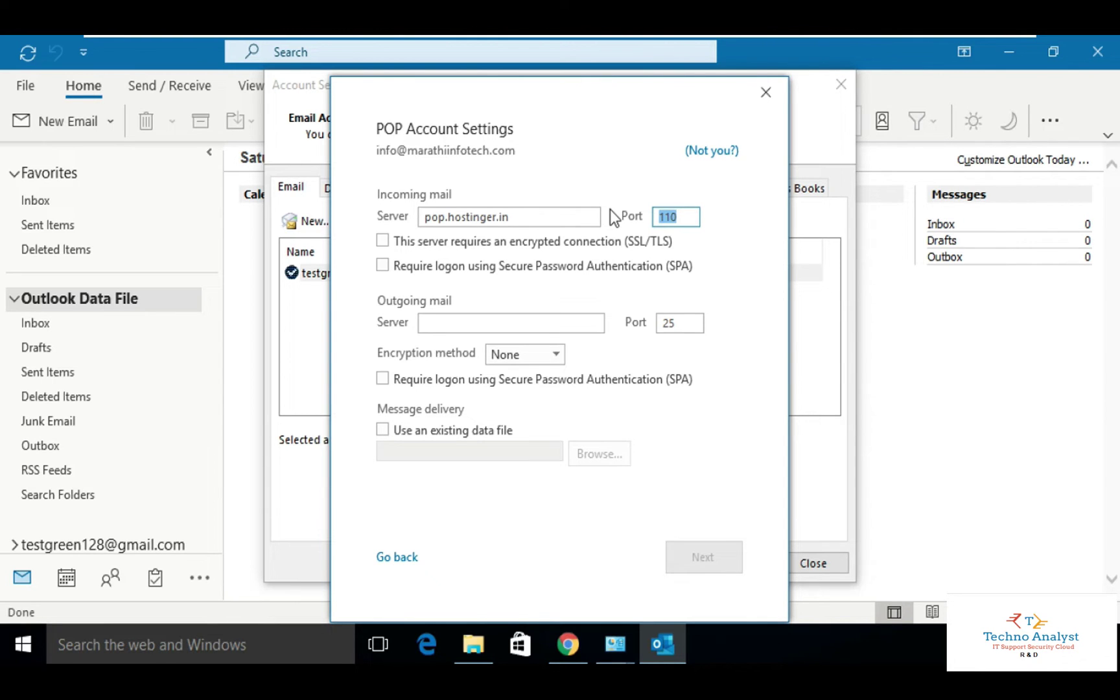
Set outgoing server smtp.hostinger.in with STARTTLS, require SSL/TLS for incoming, and continue.
click(478, 330)
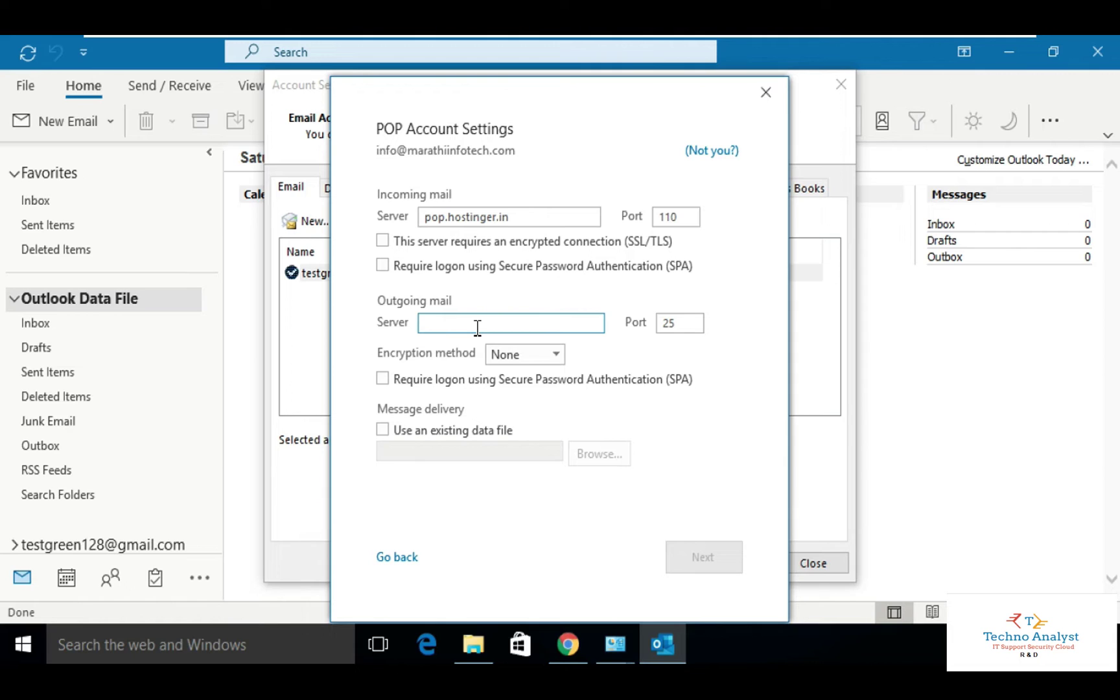
text(smtp)
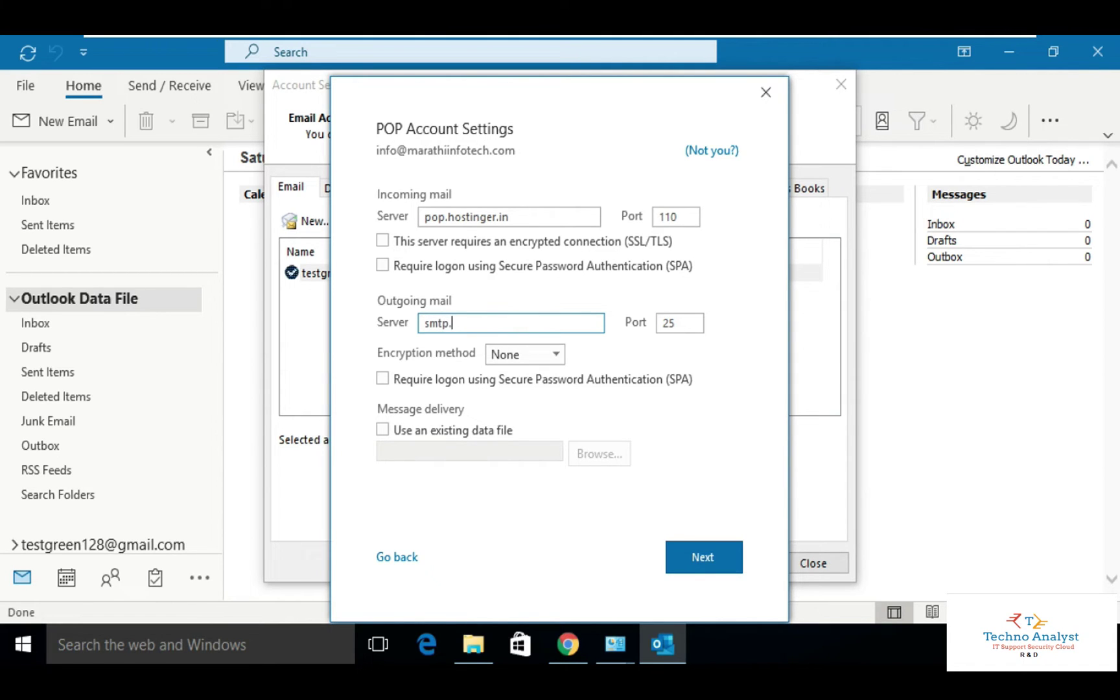
text(.hostingr)
key(BackSpace)
text(er.in)
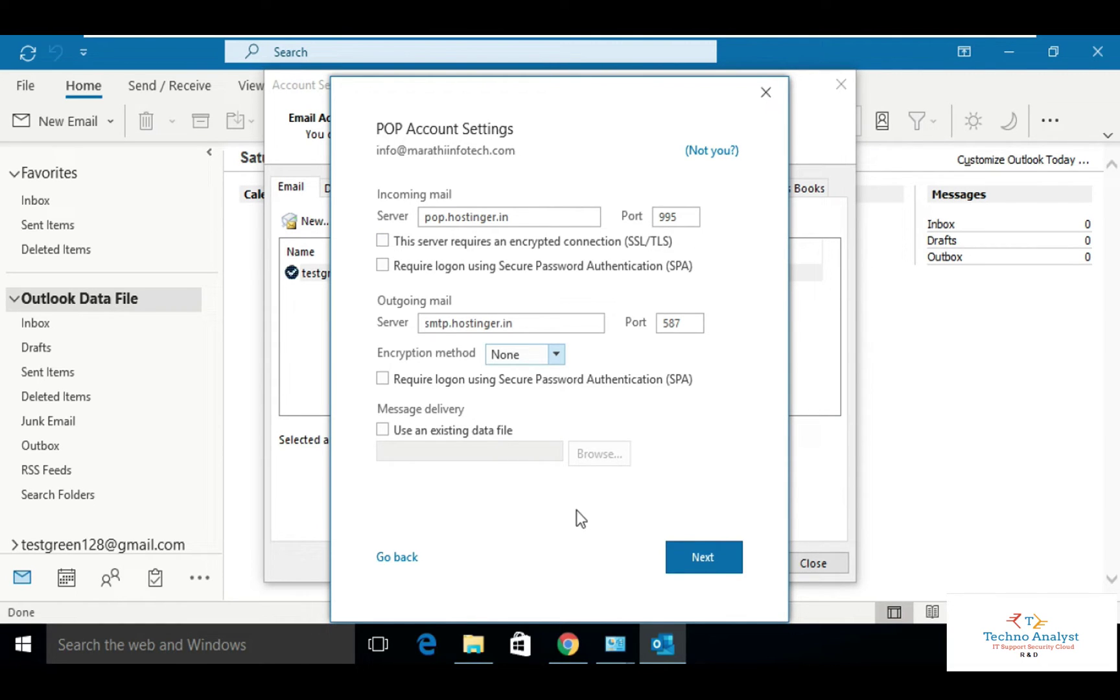
click(383, 241)
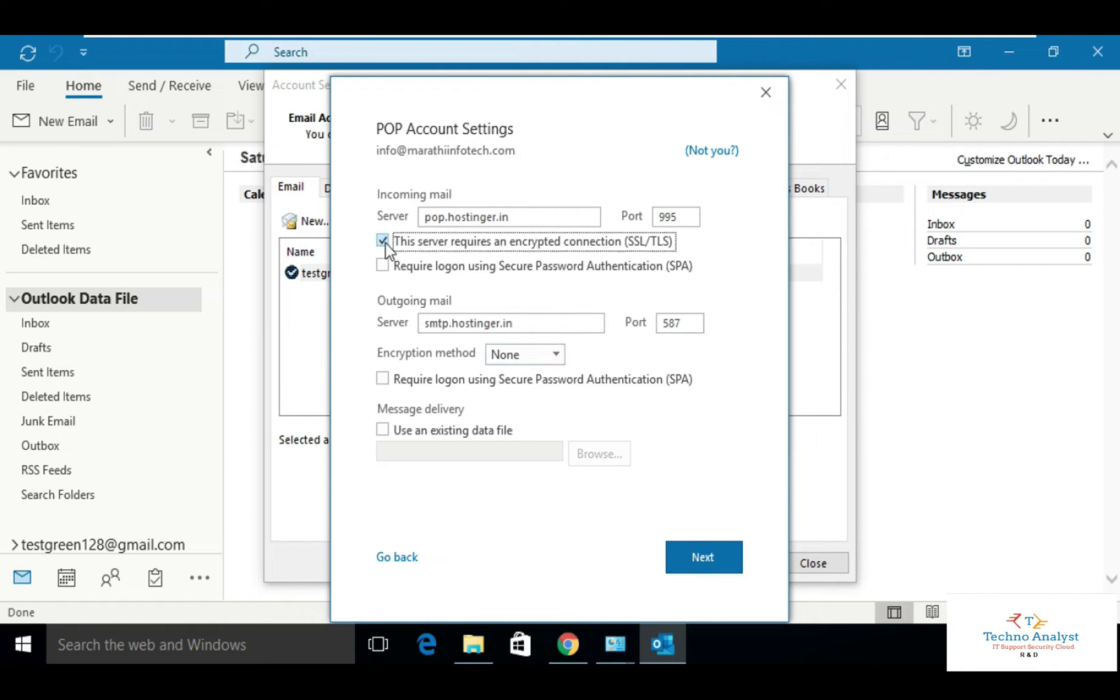
click(555, 355)
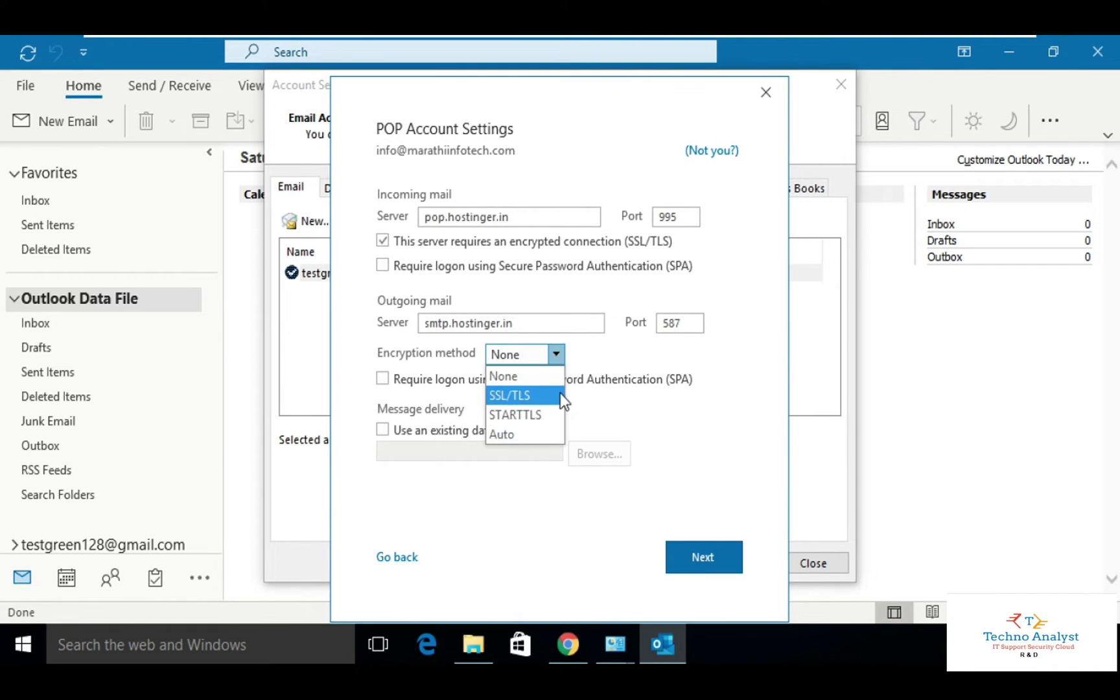
click(562, 415)
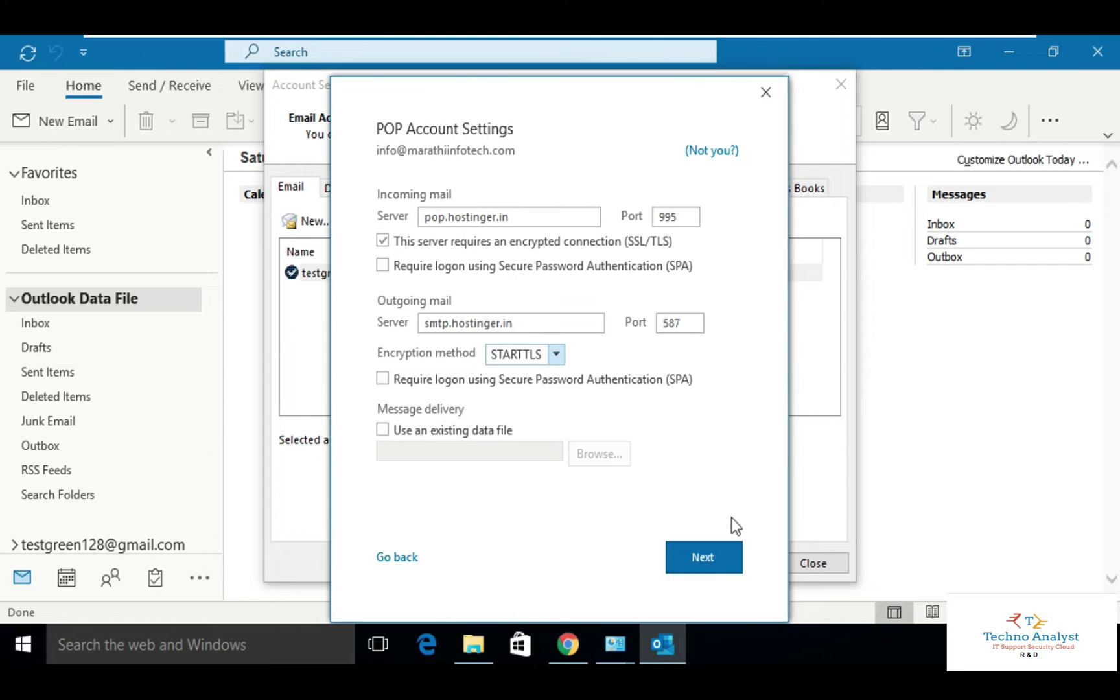
key(Return)
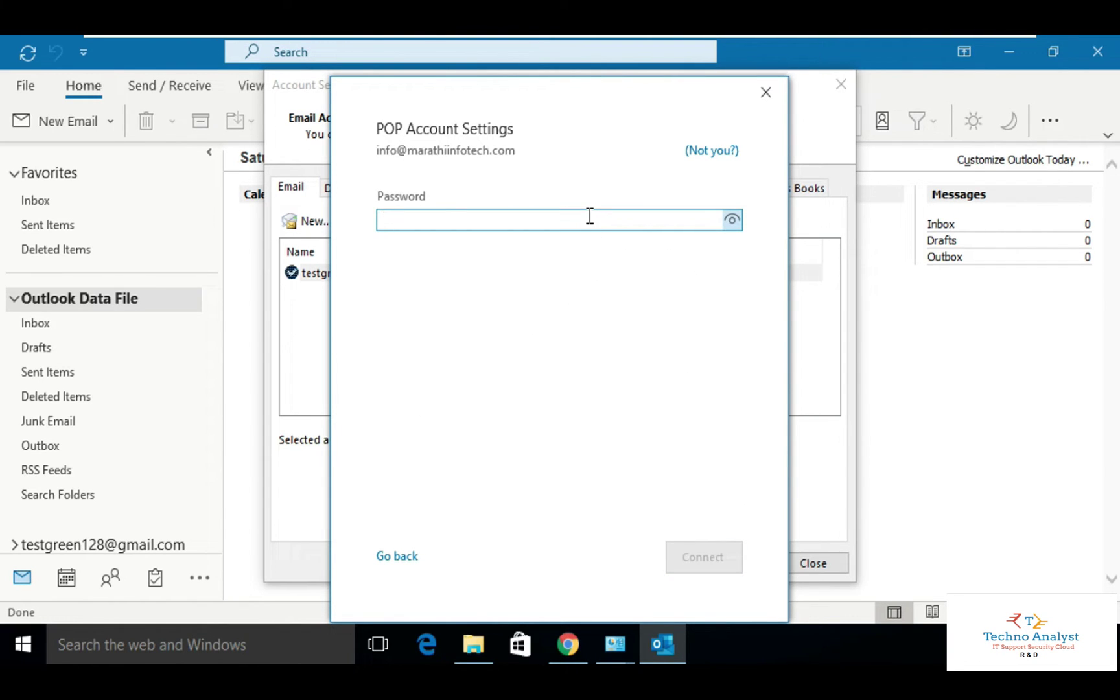
Enter the custom-domain account password and connect the POP account.
text(*)
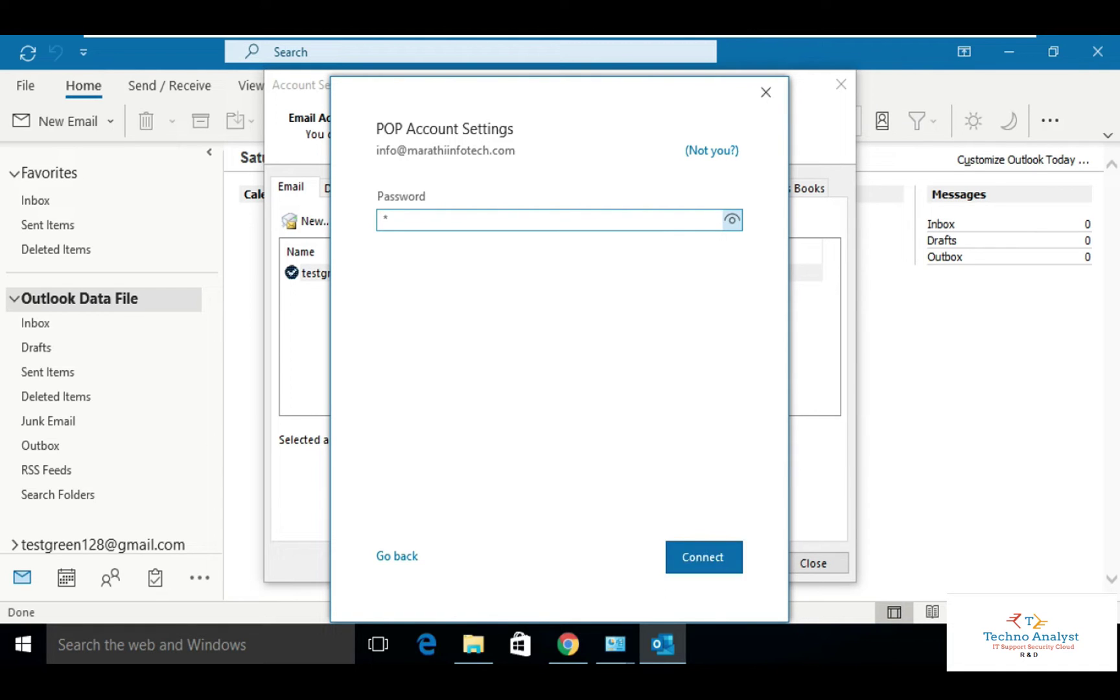
key(BackSpace)
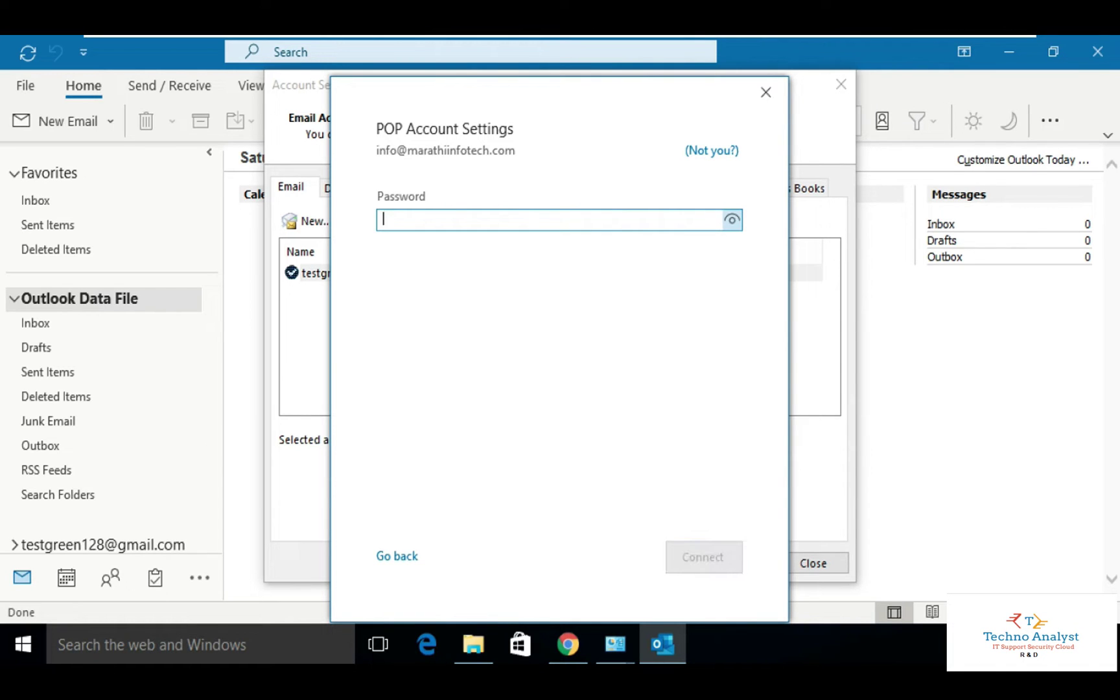
text(*)
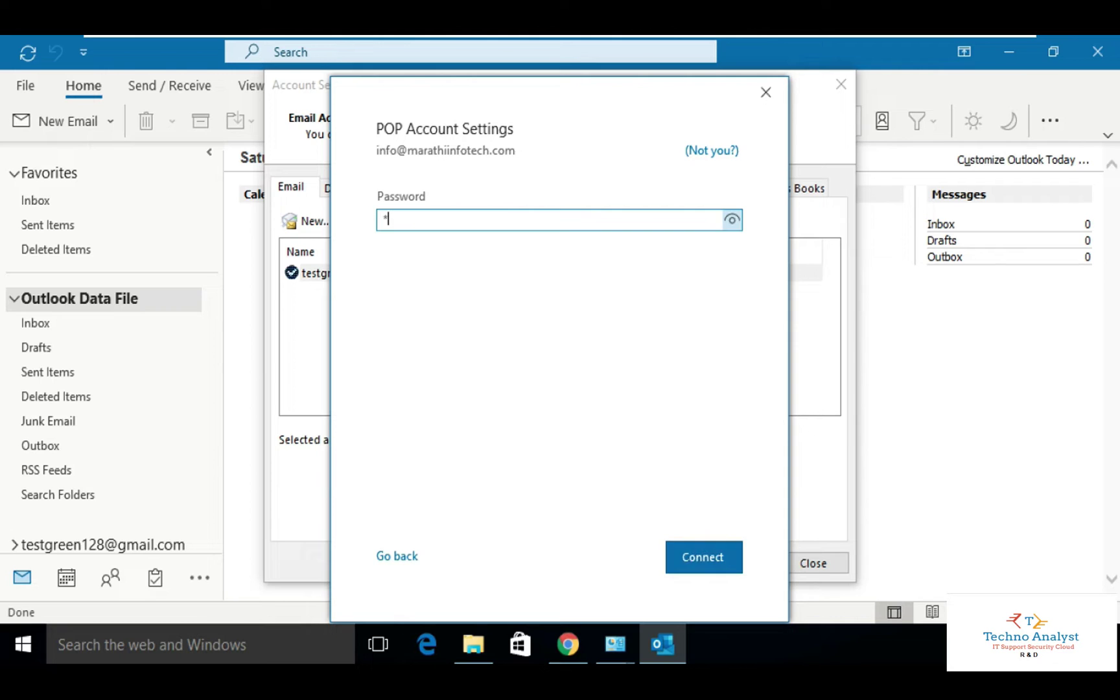
text(***********)
click(703, 556)
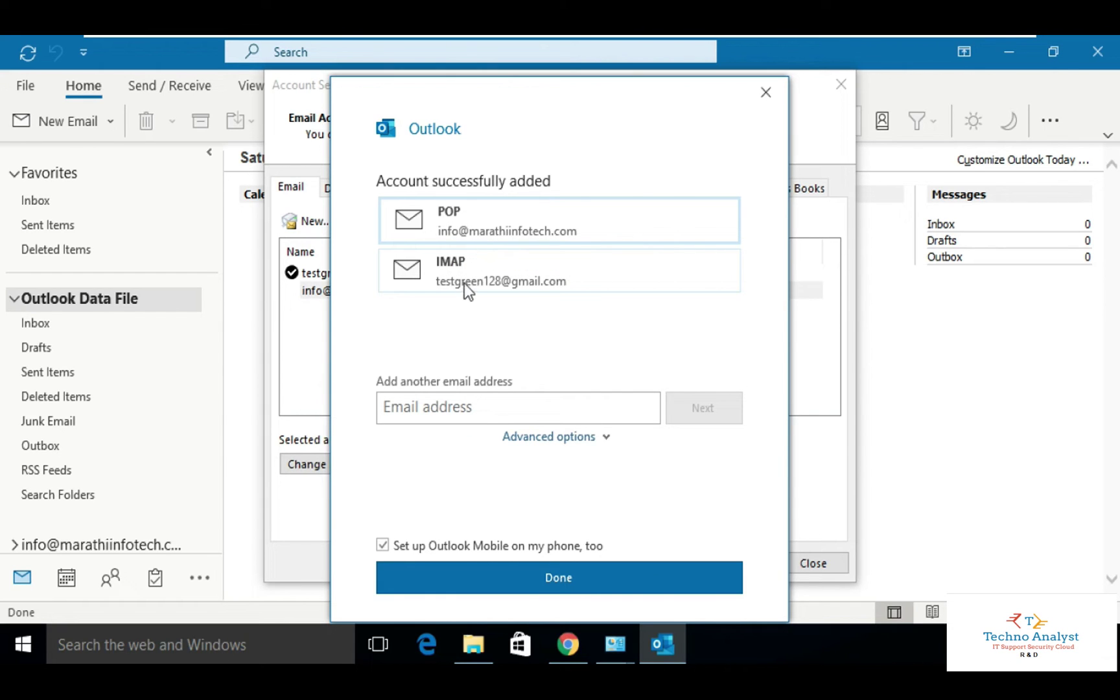
click(602, 405)
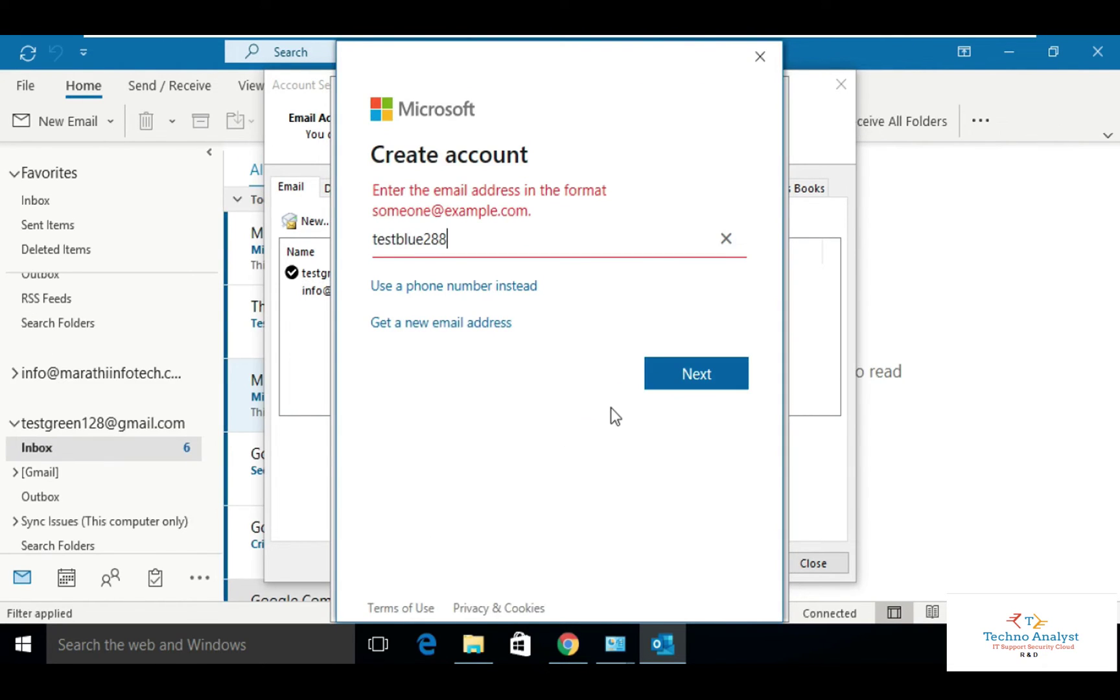
text(@outlook.com)
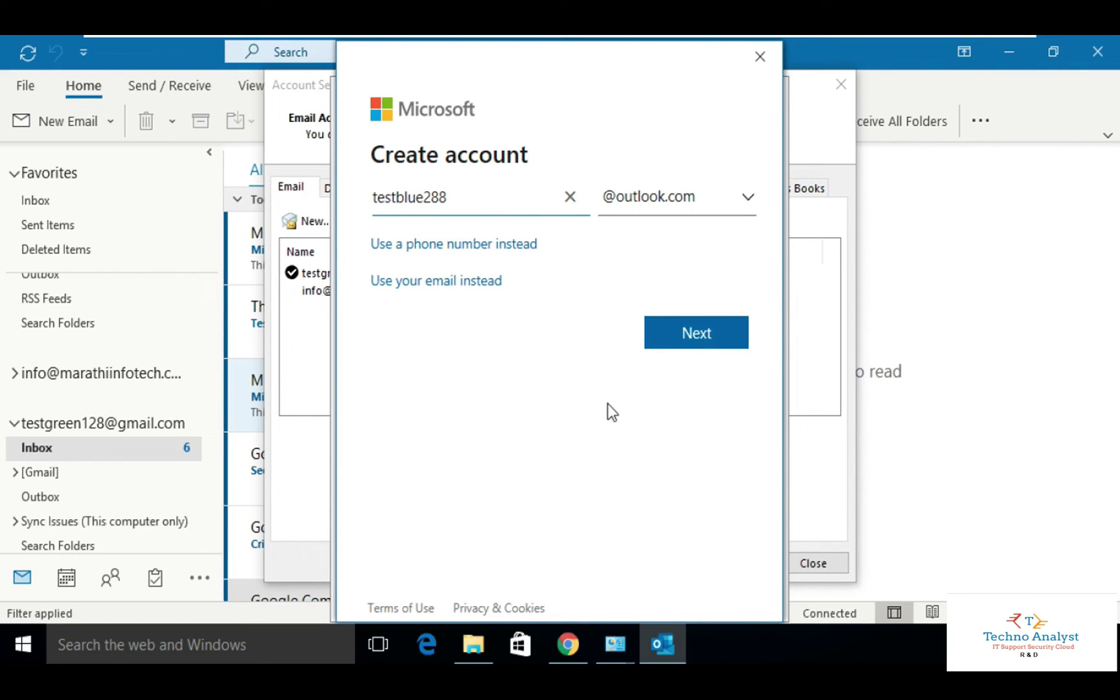
click(692, 332)
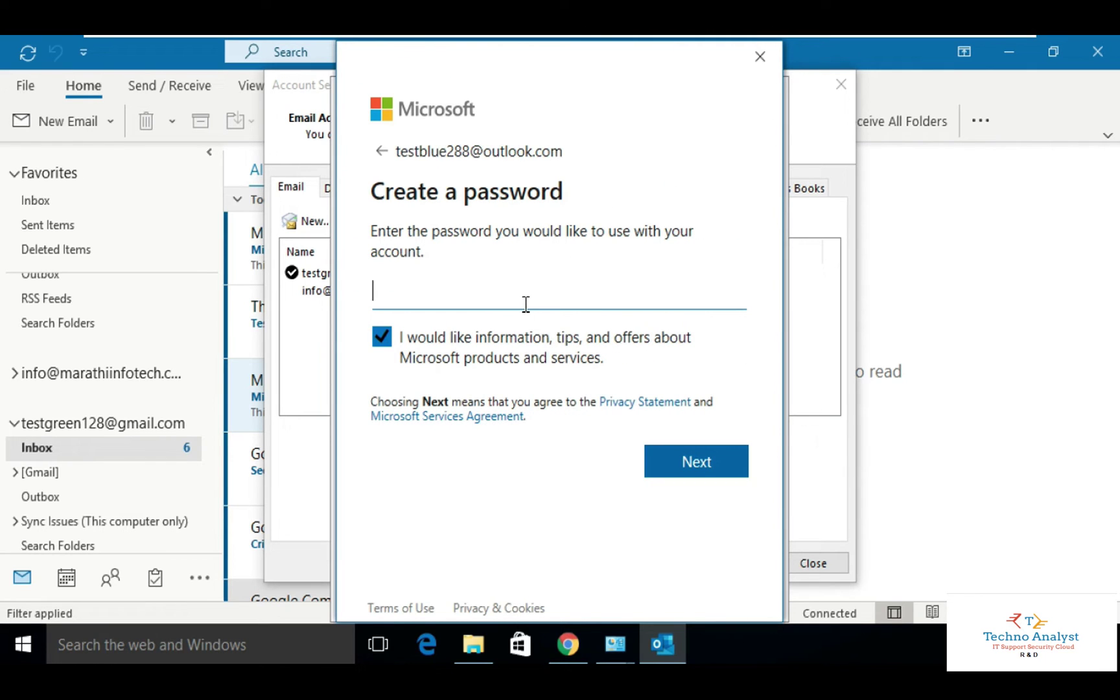
text(••••••••)
key(Return)
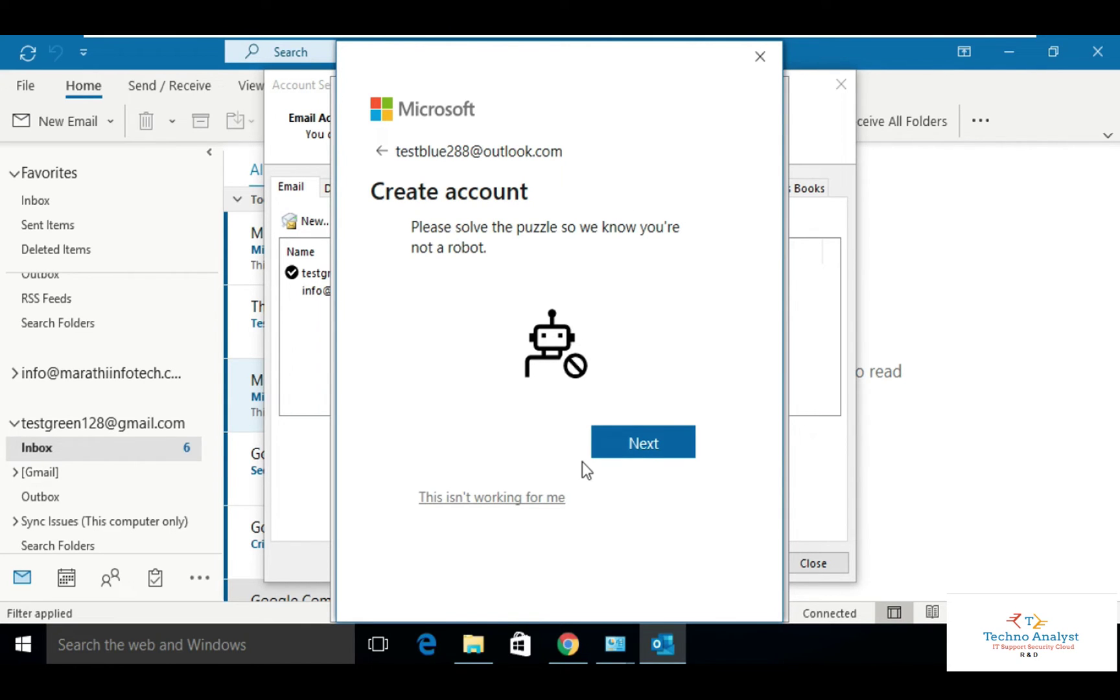
key(Return)
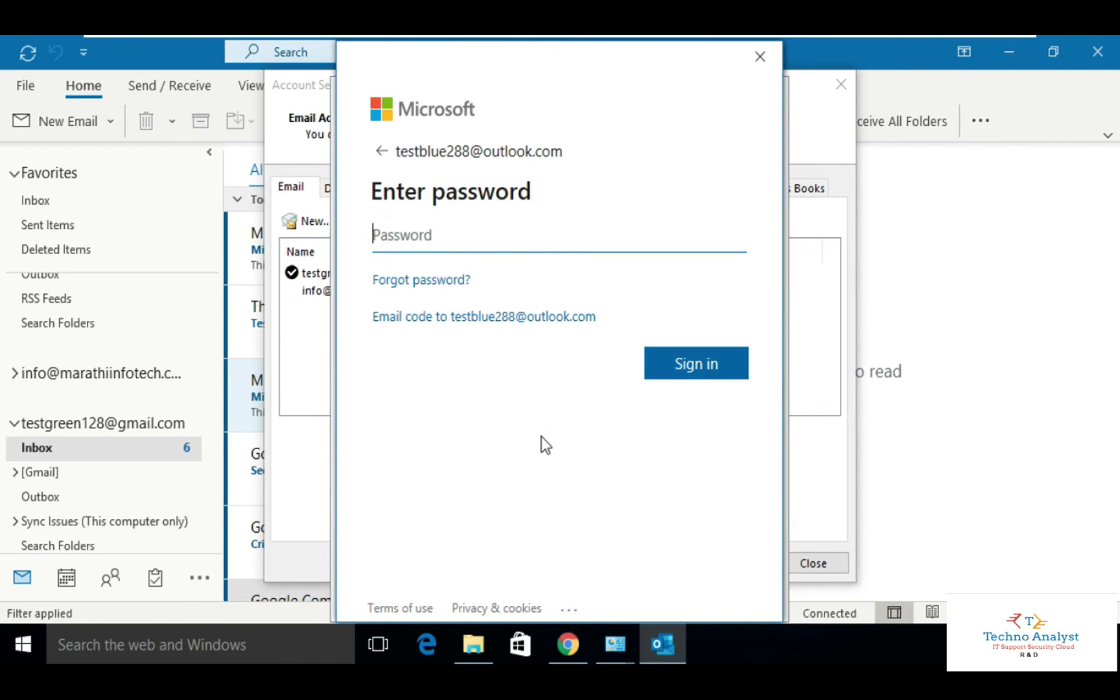
Sign in to the new Outlook.com account, accept offline download settings, and finish setup.
text(******)
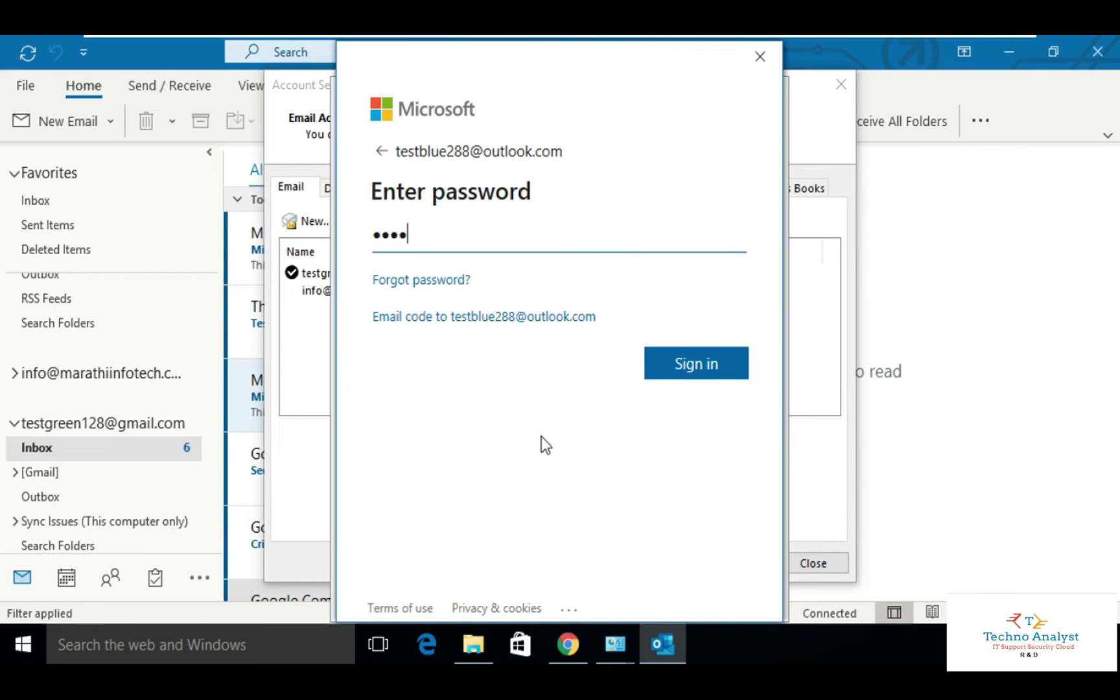
text(**)
click(682, 367)
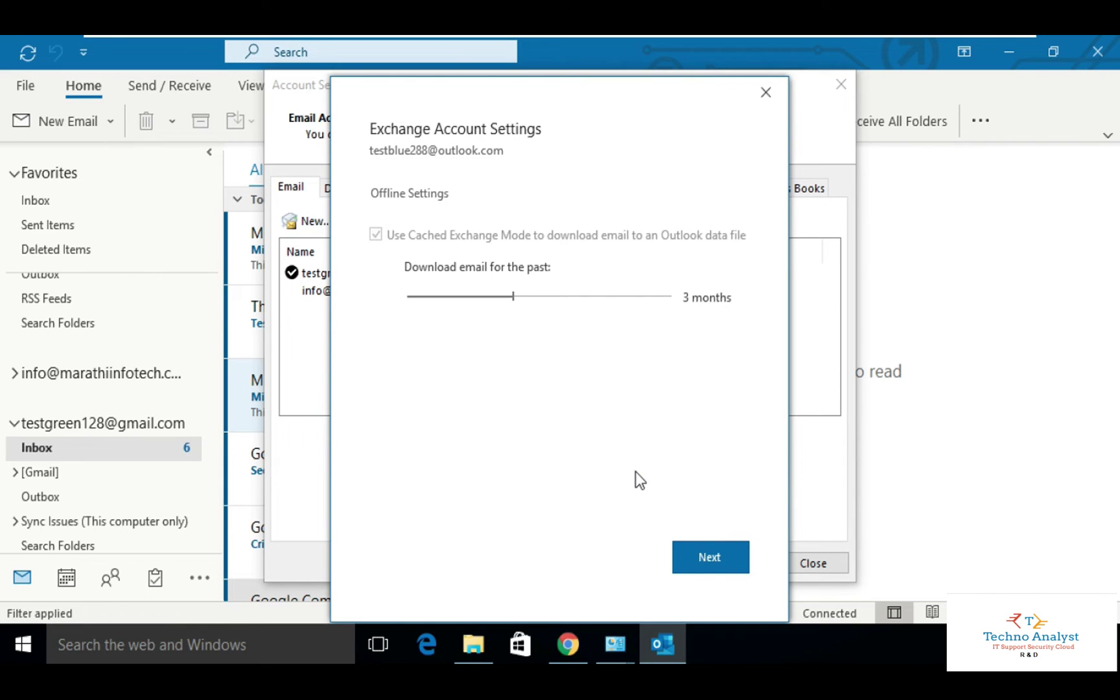
click(705, 555)
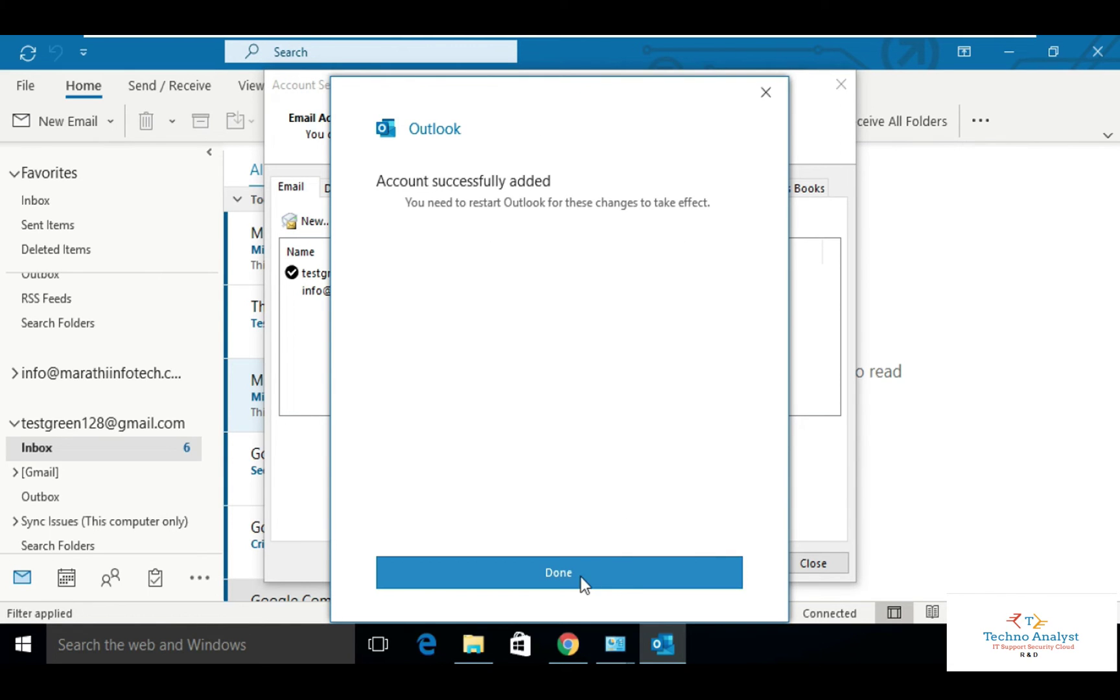
click(581, 576)
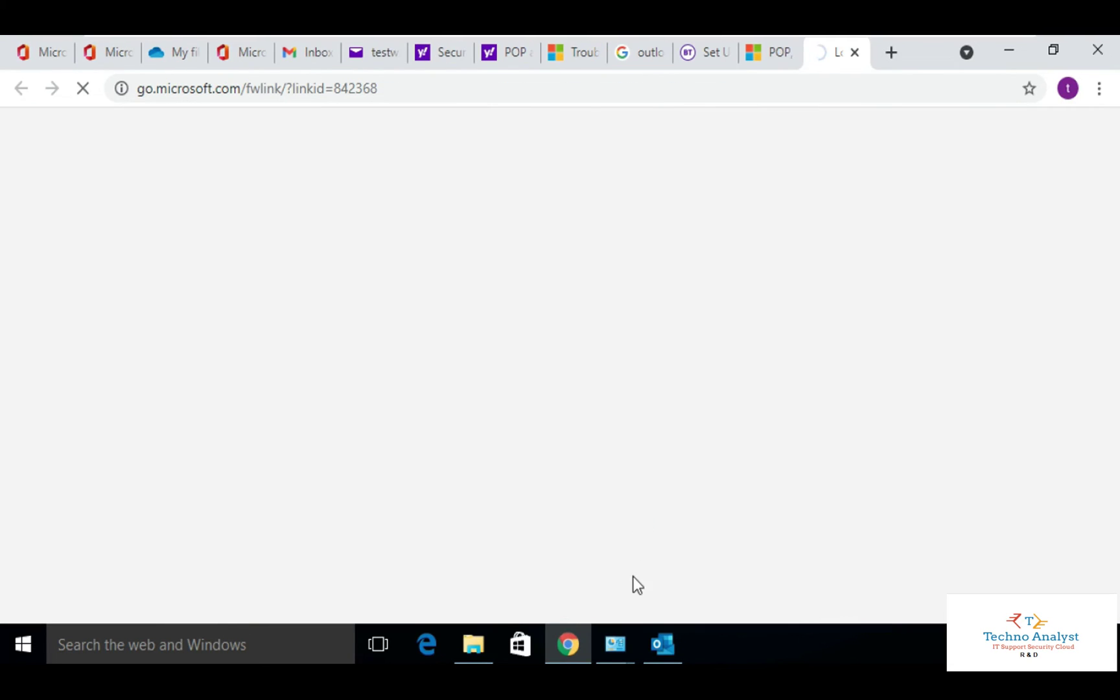
Switch from the Chrome link page back to the Outlook window.
click(663, 644)
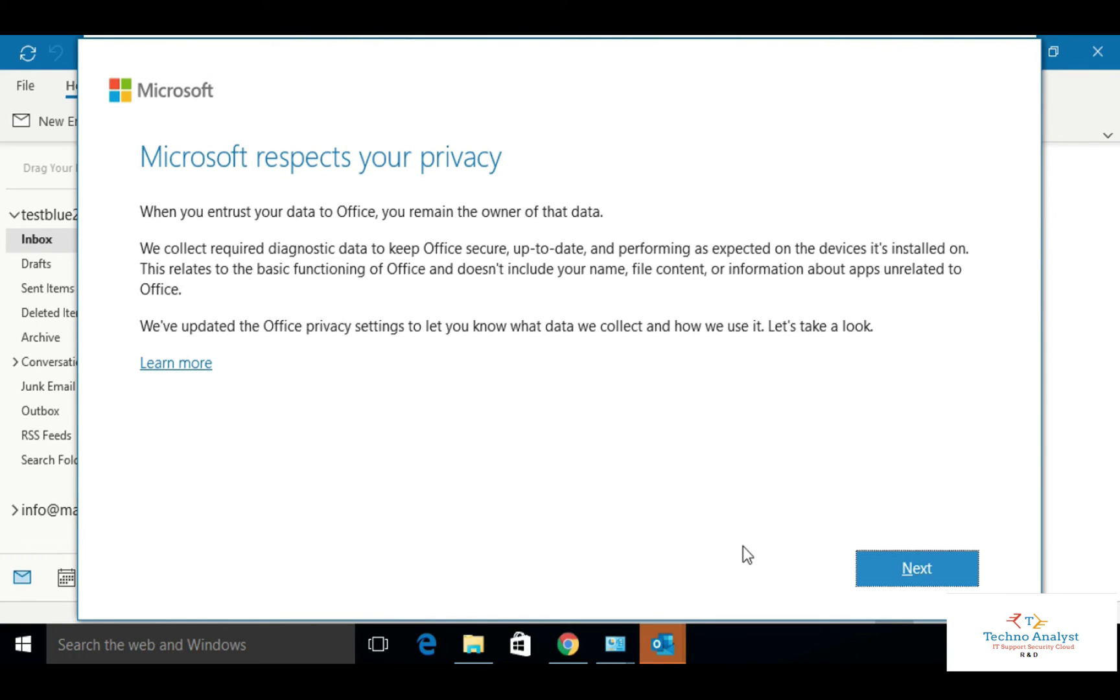
Decline optional diagnostic data, accept the privacy notices, and dismiss the Focused Inbox tip.
click(910, 561)
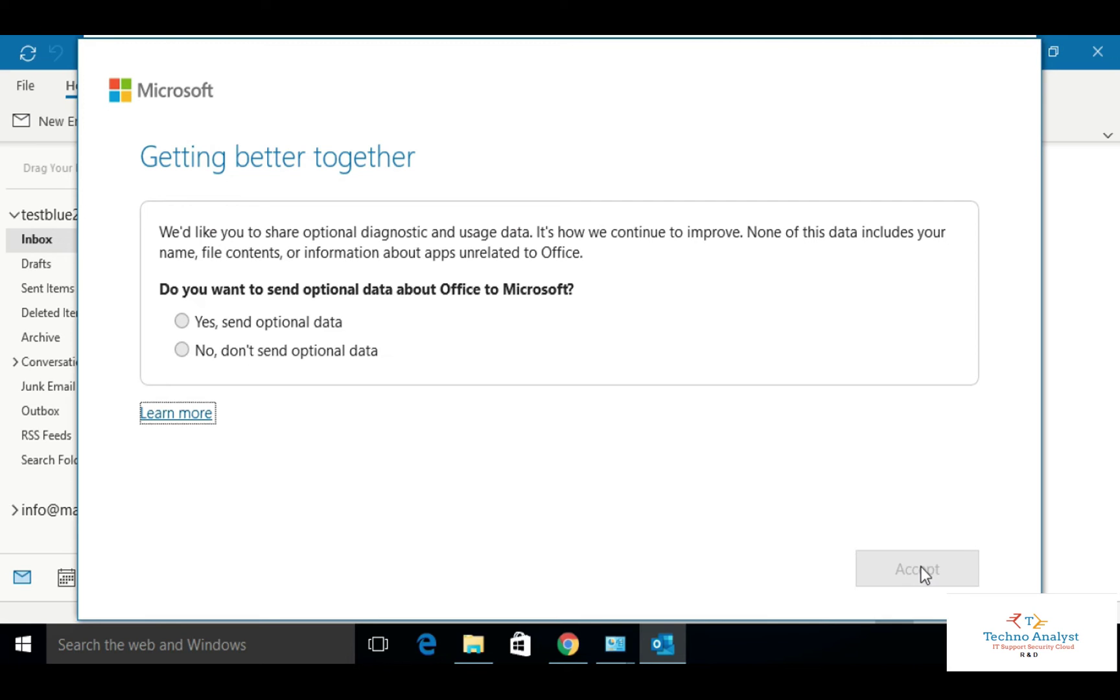
click(324, 360)
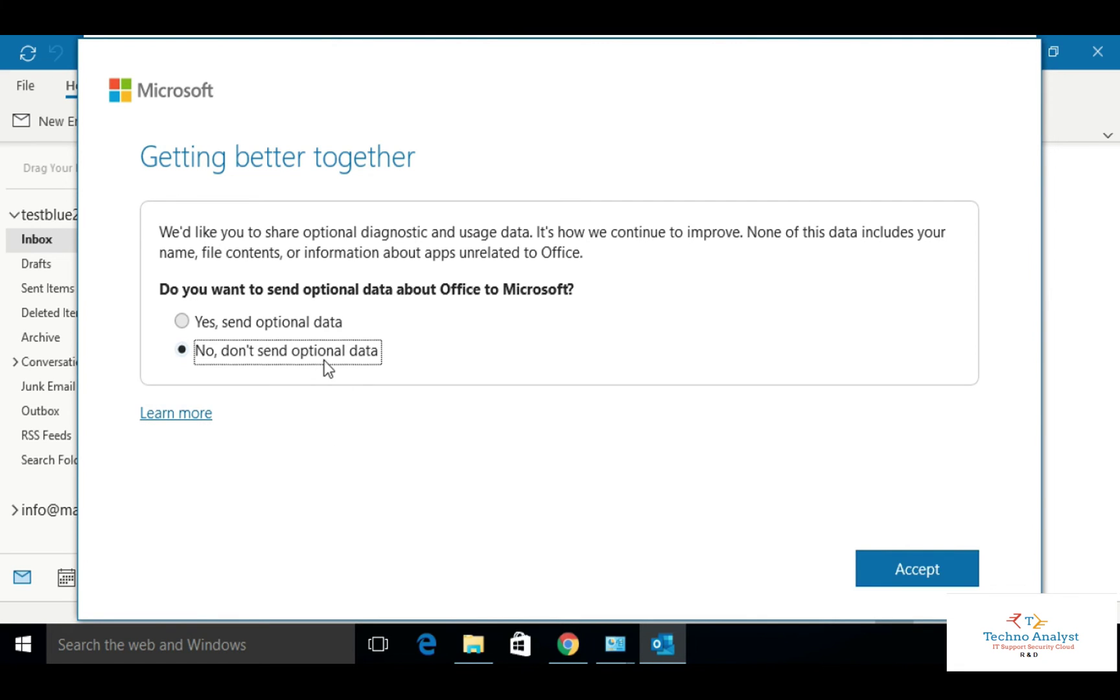
click(909, 579)
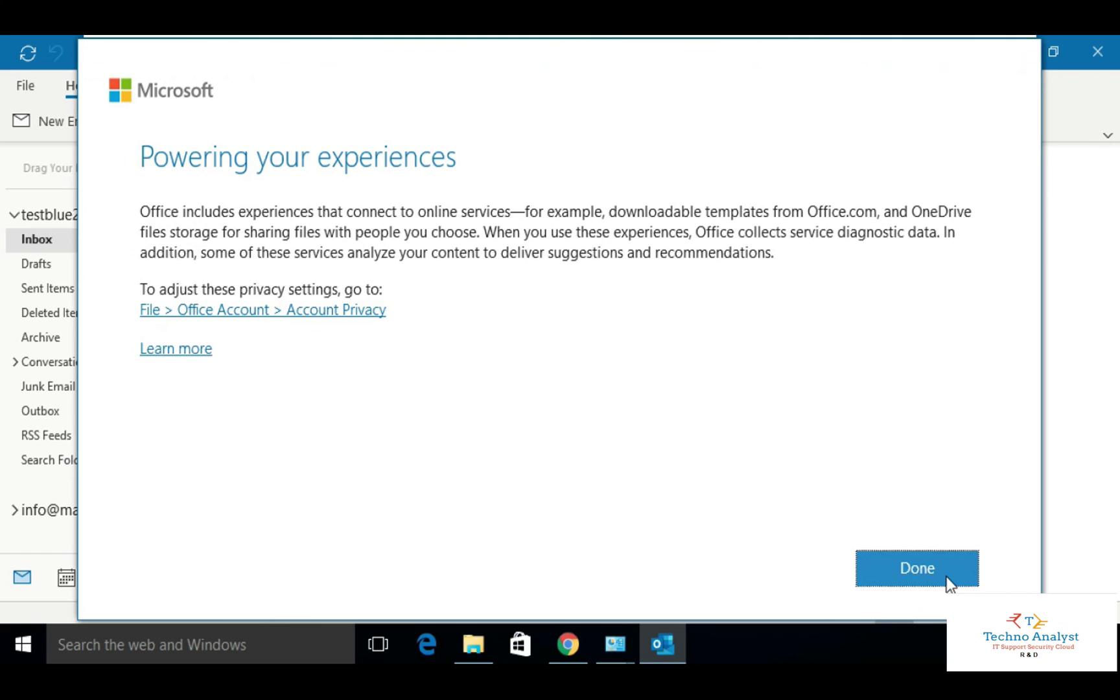
click(948, 581)
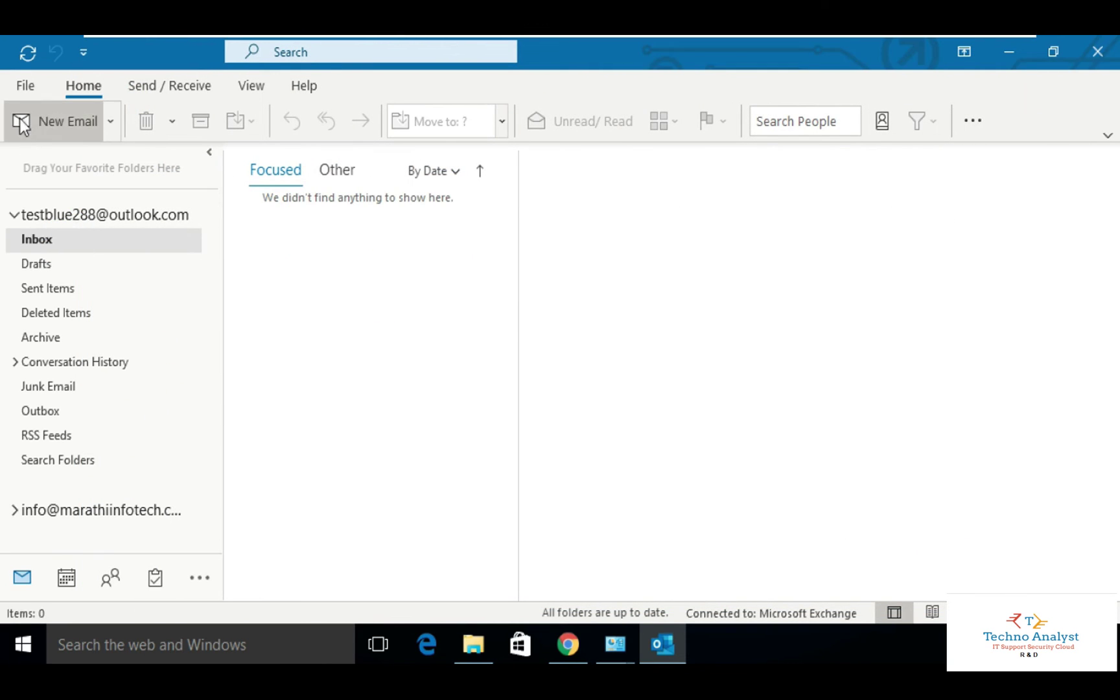
click(26, 87)
Open the Account Settings list, then open the new Exchange account's settings and More Settings.
click(26, 87)
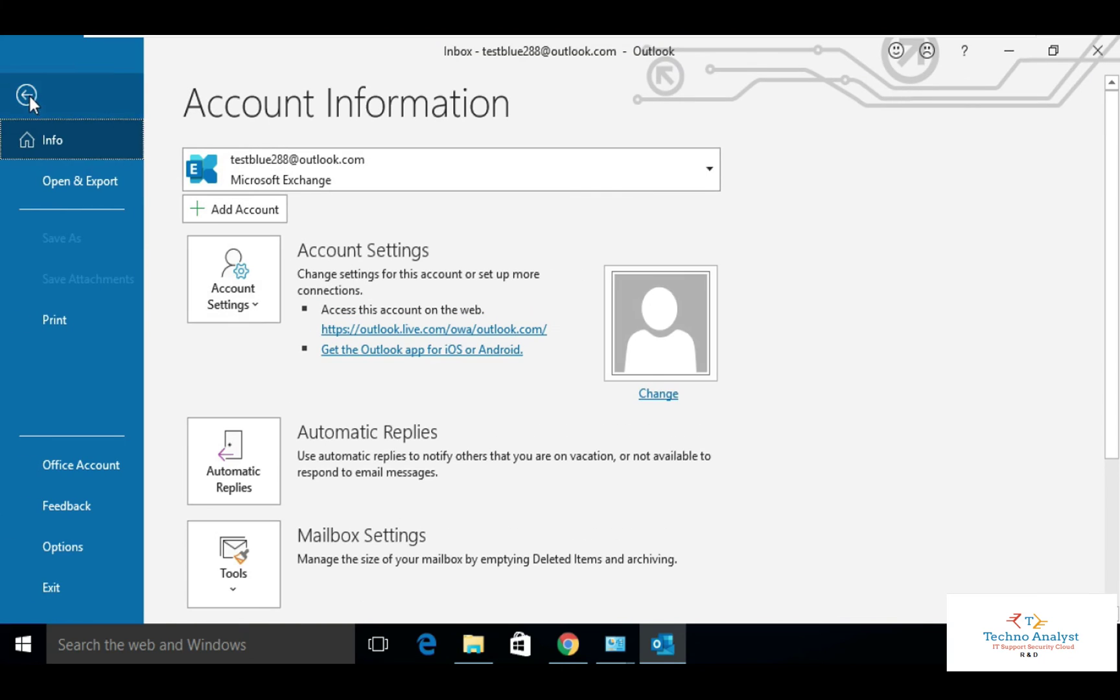
click(234, 295)
click(311, 341)
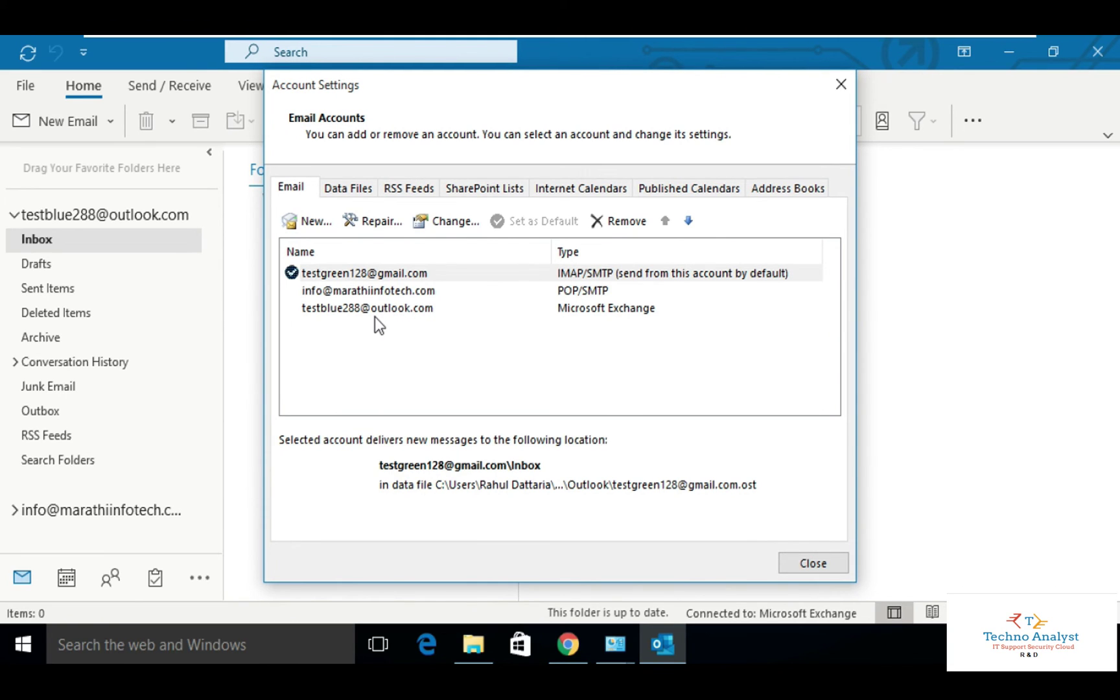
click(387, 304)
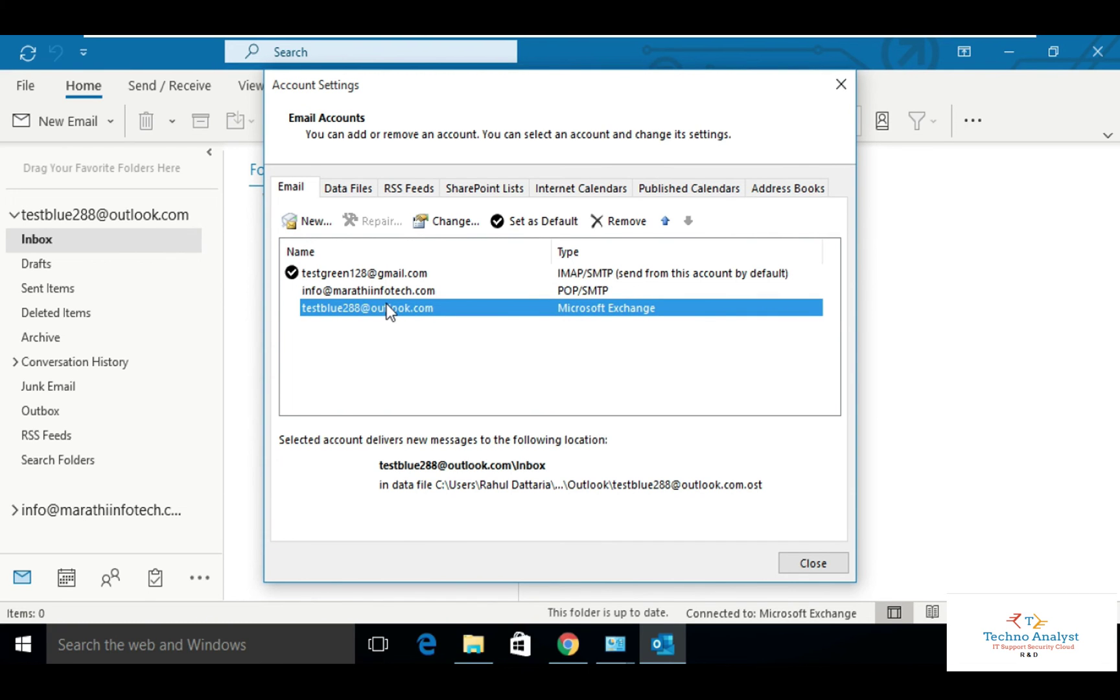
double_click(385, 306)
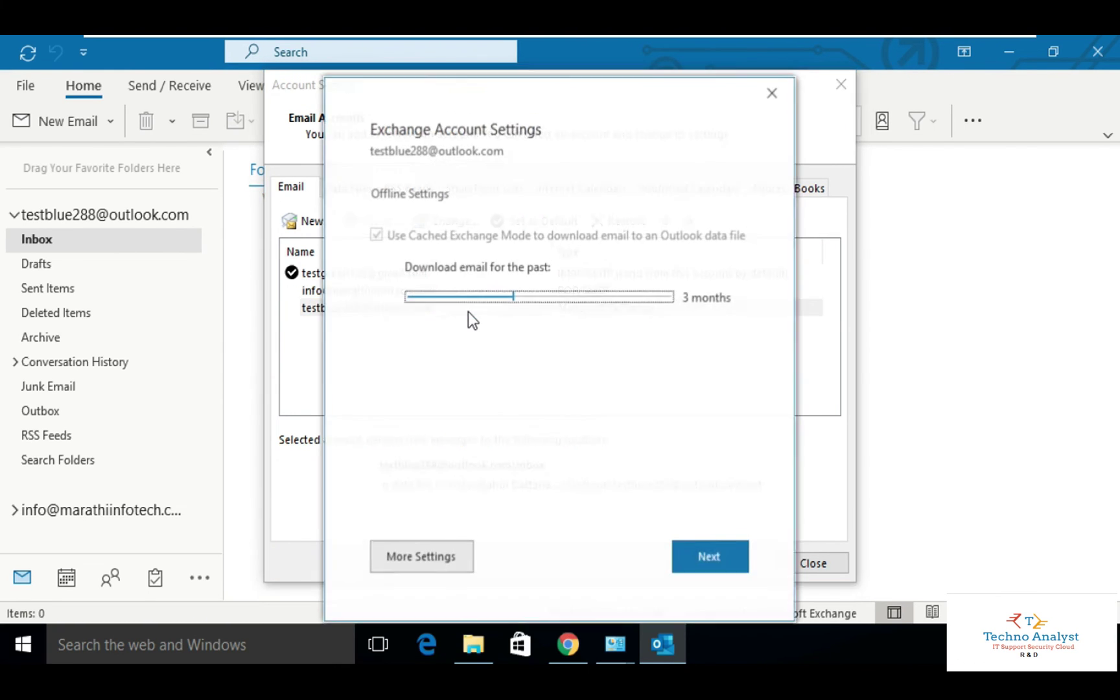
click(436, 556)
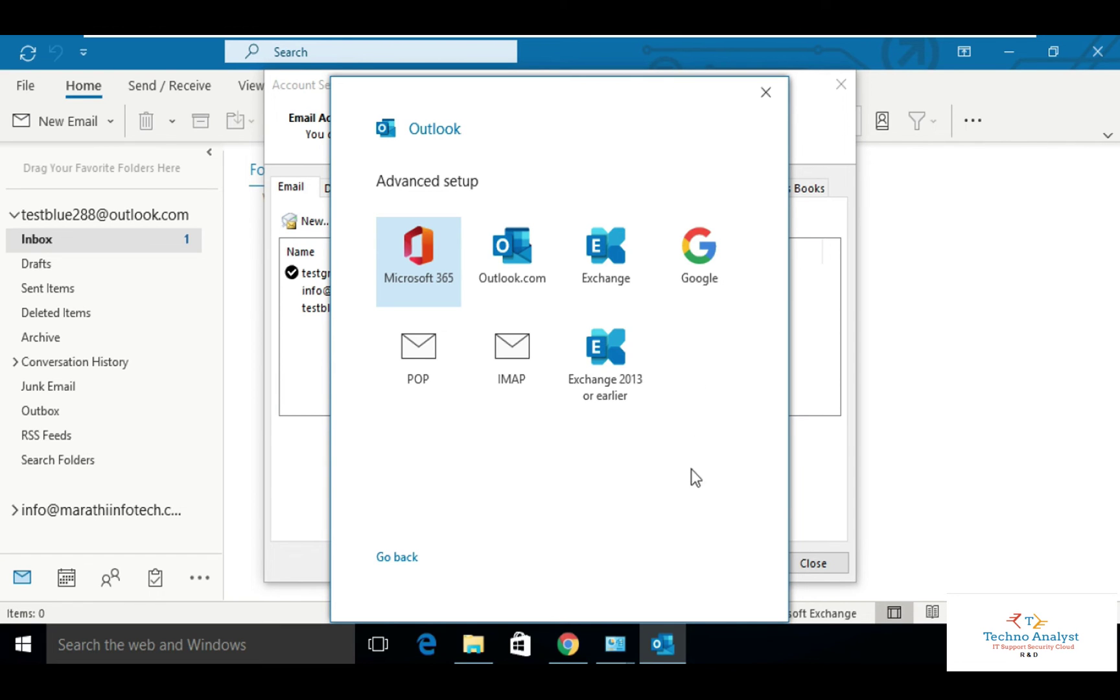
Start adding another account with the work e-mail address, using manual setup.
click(765, 93)
click(310, 222)
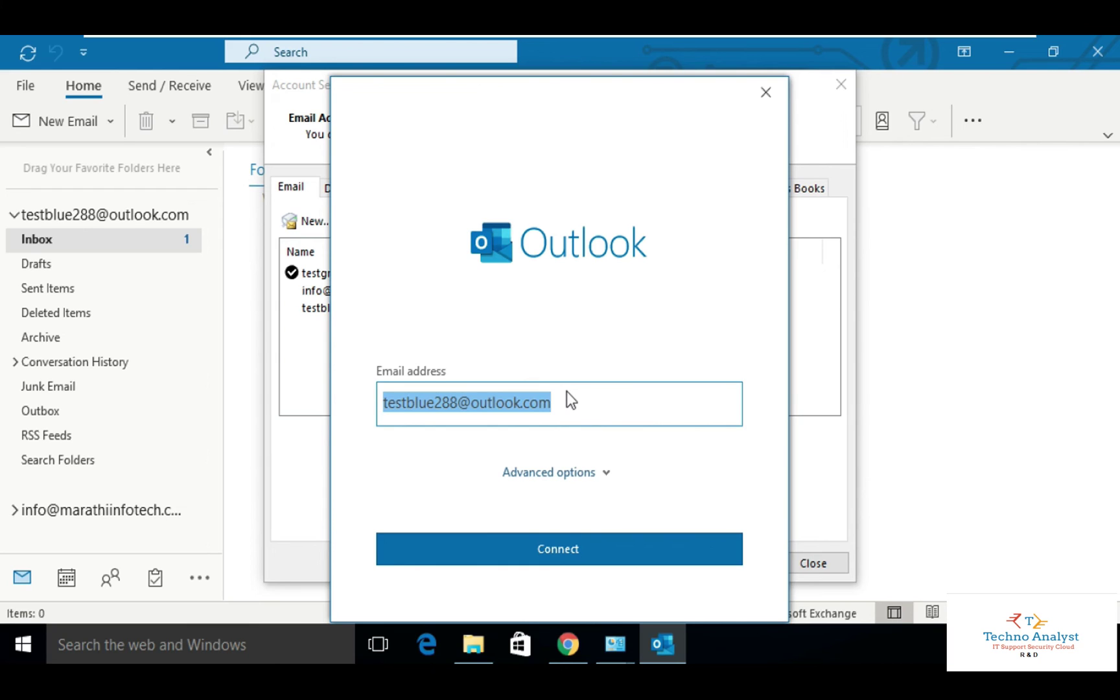
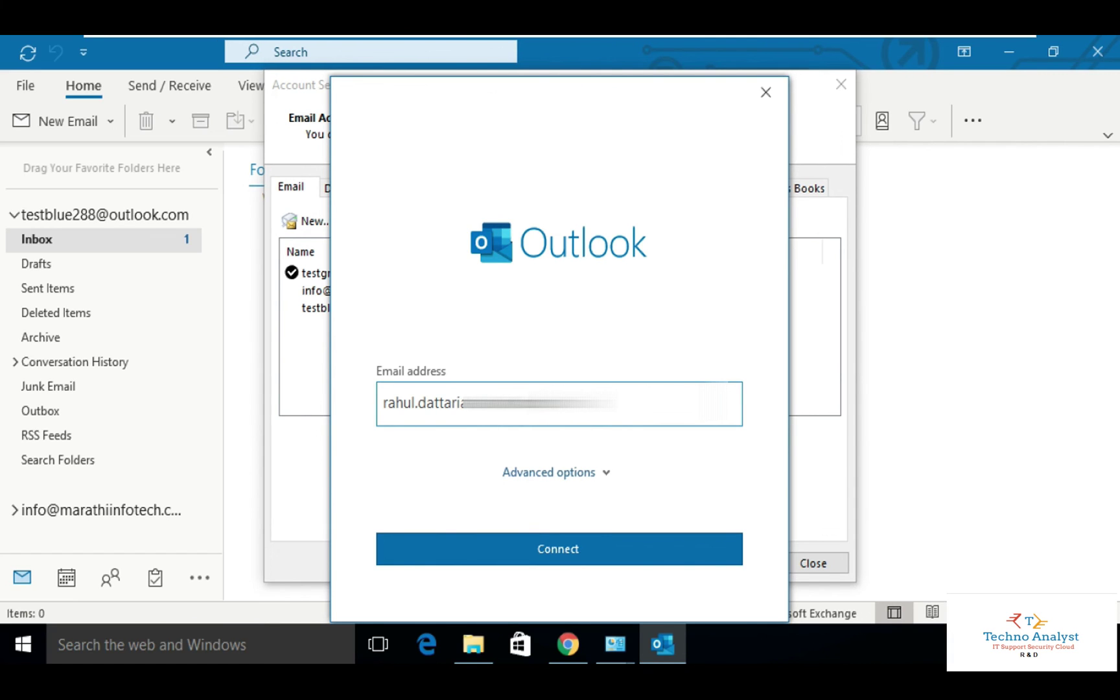
click(561, 470)
click(542, 497)
click(586, 547)
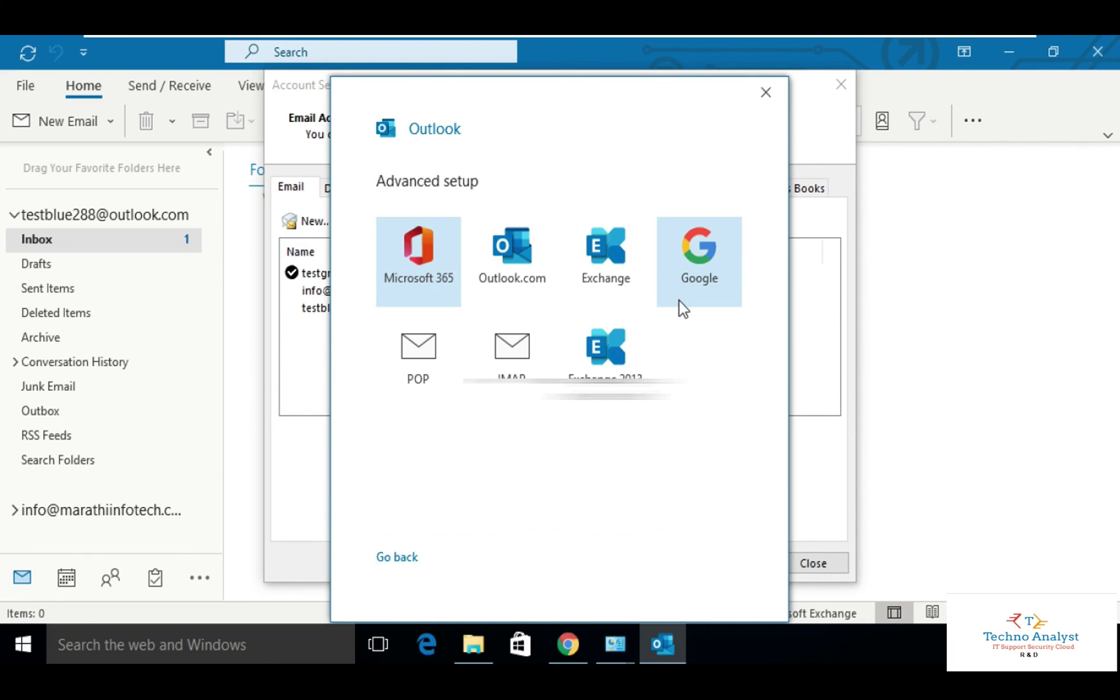
Choose Microsoft 365 as the account type, sign in with the account password, and finish.
click(433, 269)
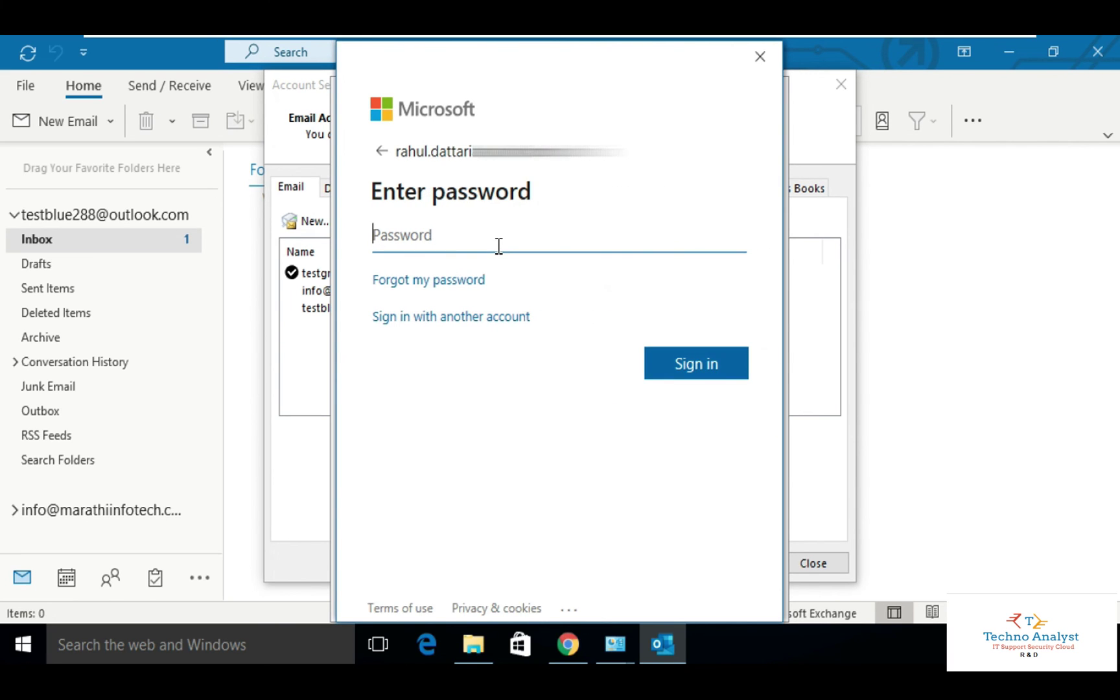
text(•••••••••)
key(BackSpace)
key(BackSpace)
key(BackSpace)
key(BackSpace)
key(BackSpace)
key(BackSpace)
key(BackSpace)
key(BackSpace)
key(BackSpace)
text(•••••••••••)
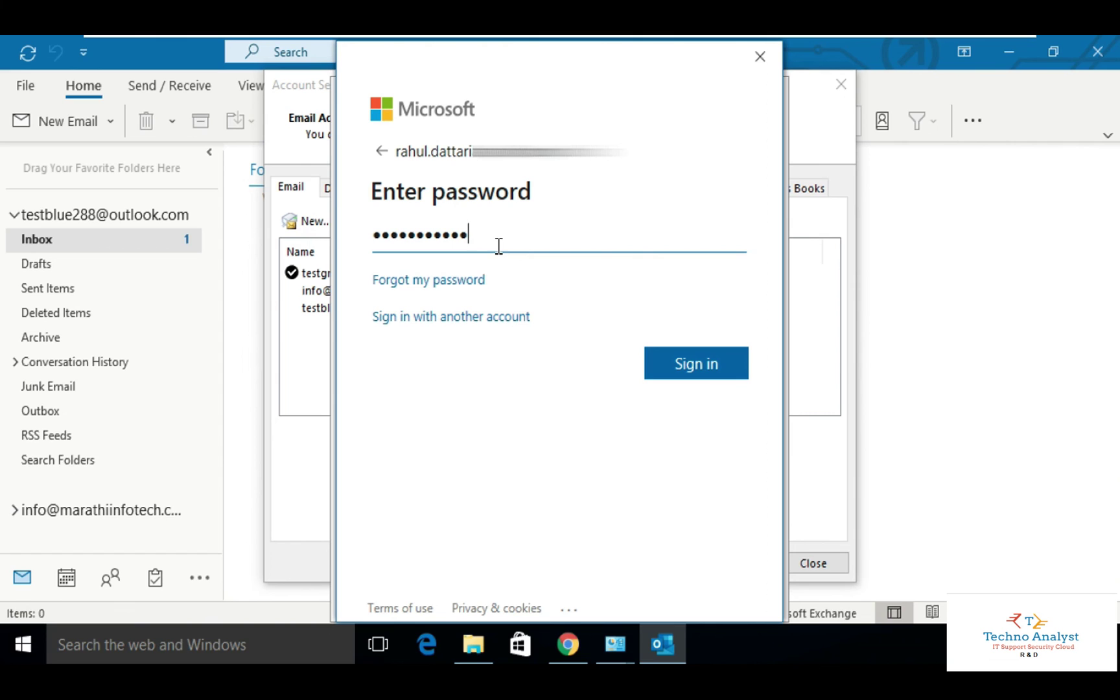
click(675, 367)
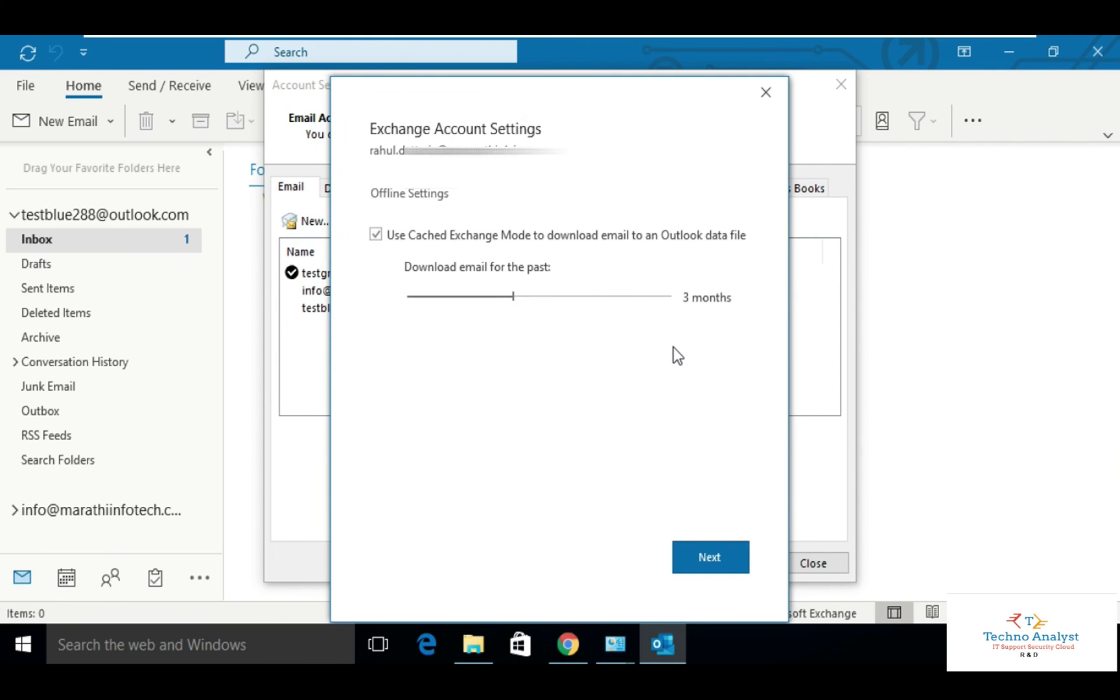
click(729, 548)
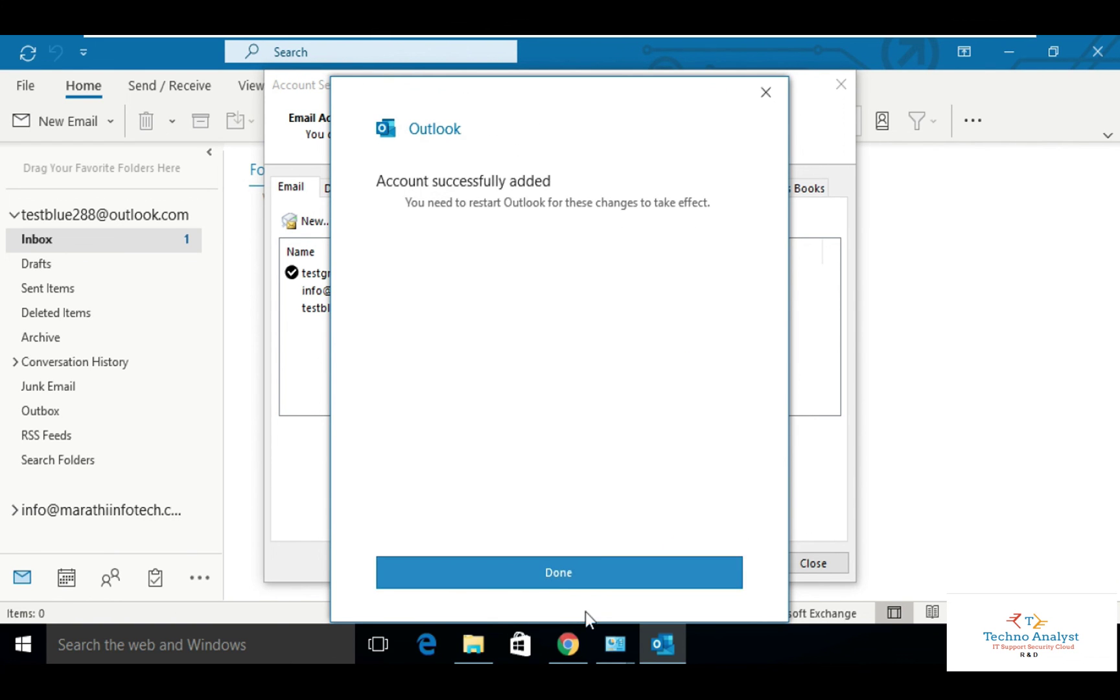
click(551, 572)
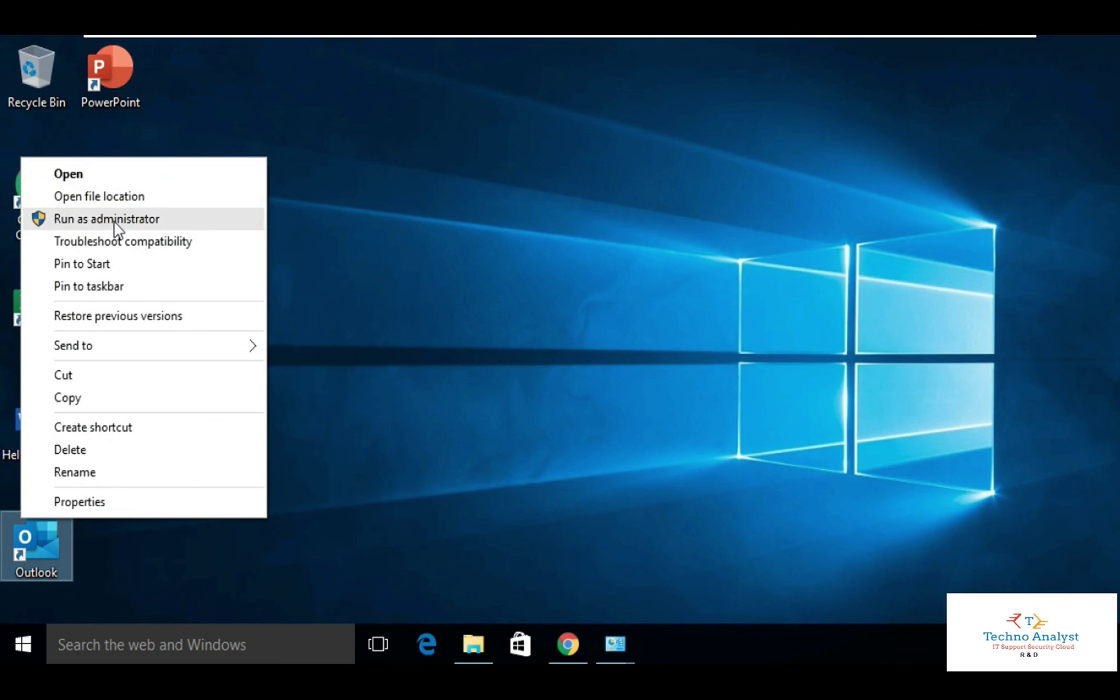
Relaunch Outlook as administrator, dismiss Focused Inbox, and open the Account Settings list.
click(114, 221)
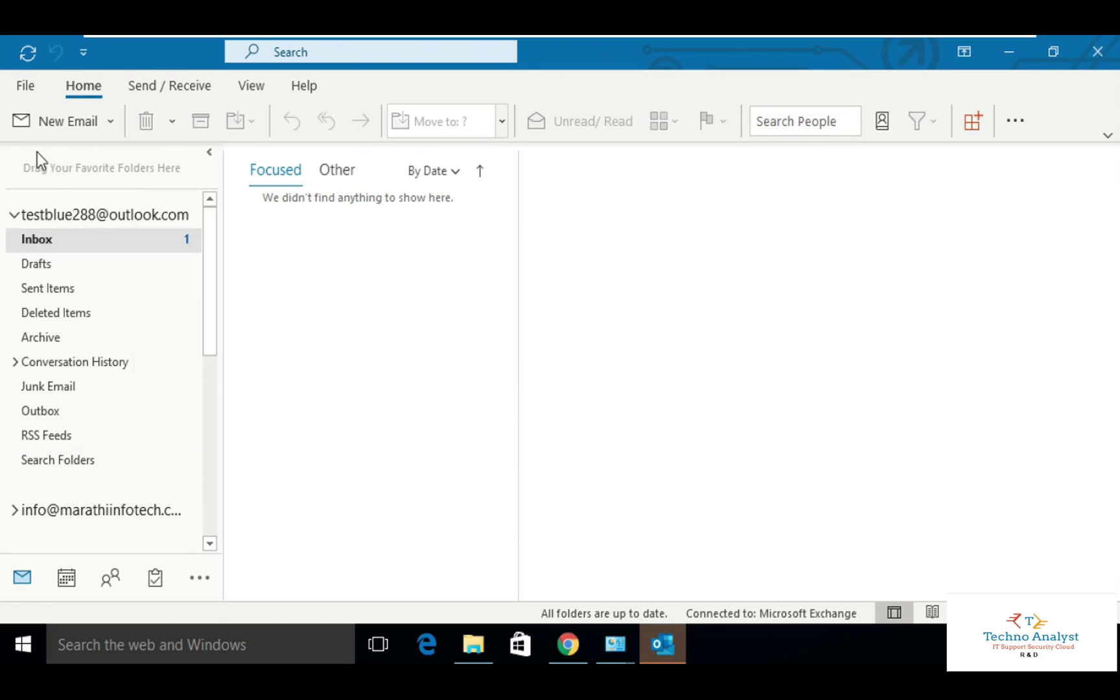
click(384, 347)
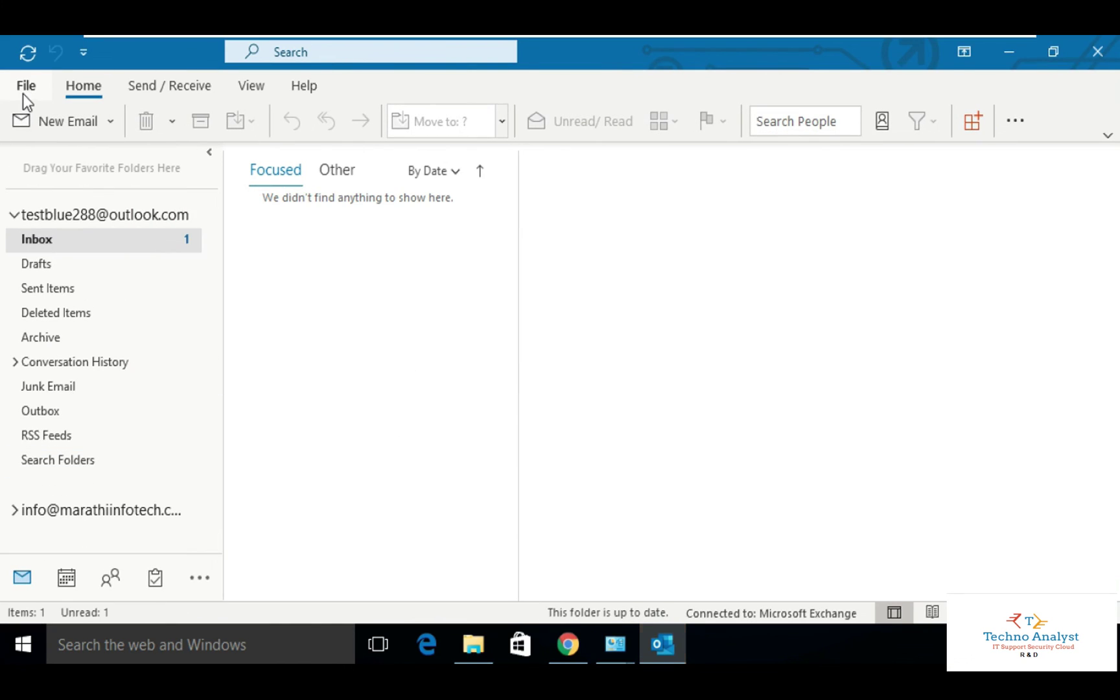
click(22, 94)
click(231, 306)
click(303, 349)
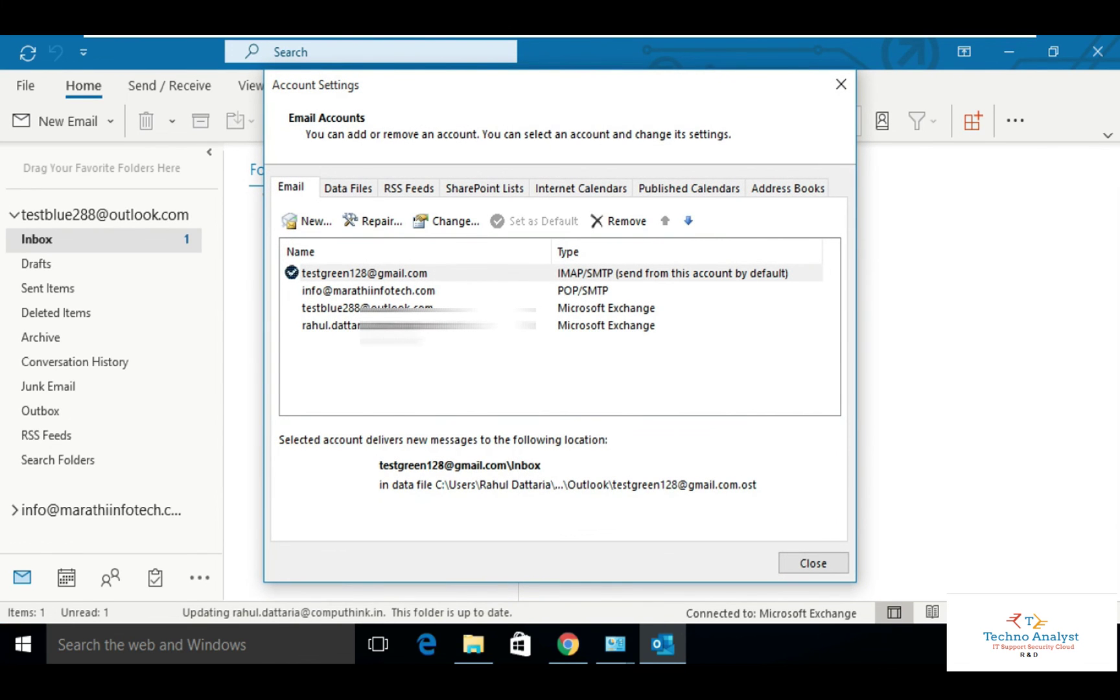
Check each account row: work Exchange, Outlook.com, custom-domain POP, and Gmail IMAP.
click(396, 327)
click(407, 306)
click(417, 287)
click(420, 273)
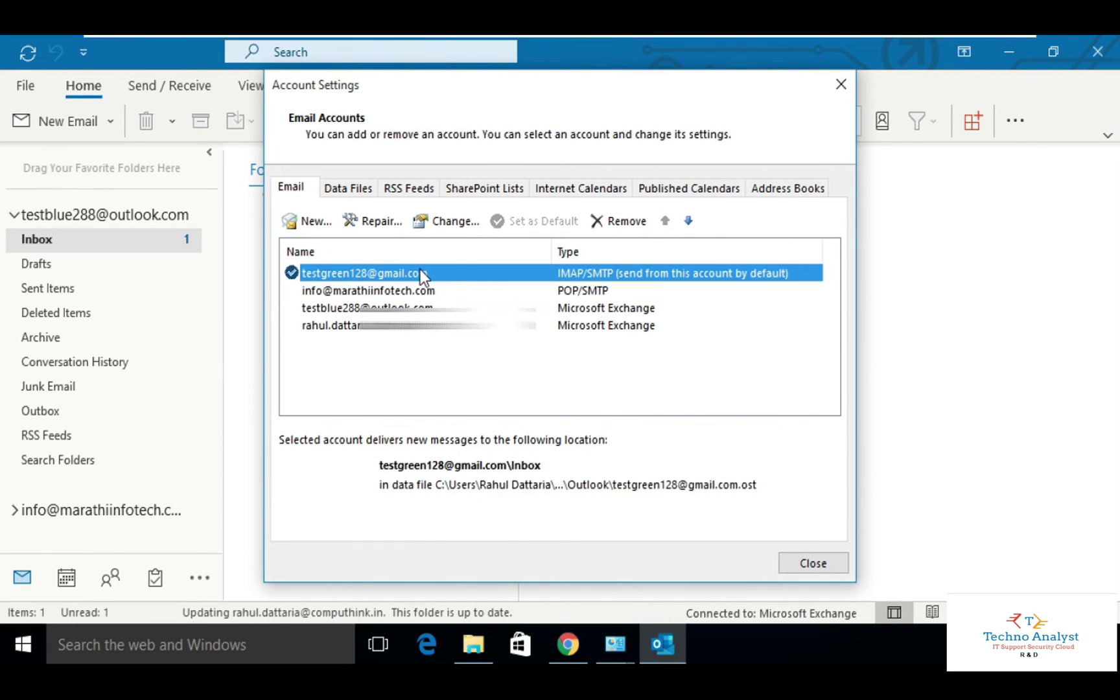
click(591, 354)
click(603, 328)
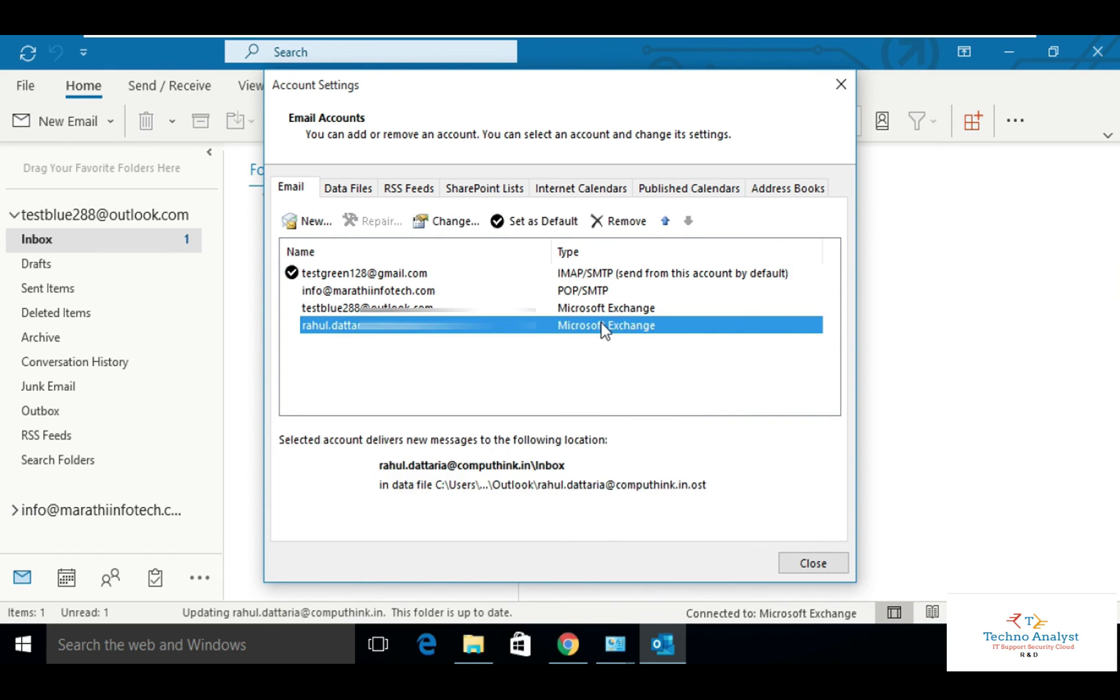
click(613, 307)
click(626, 291)
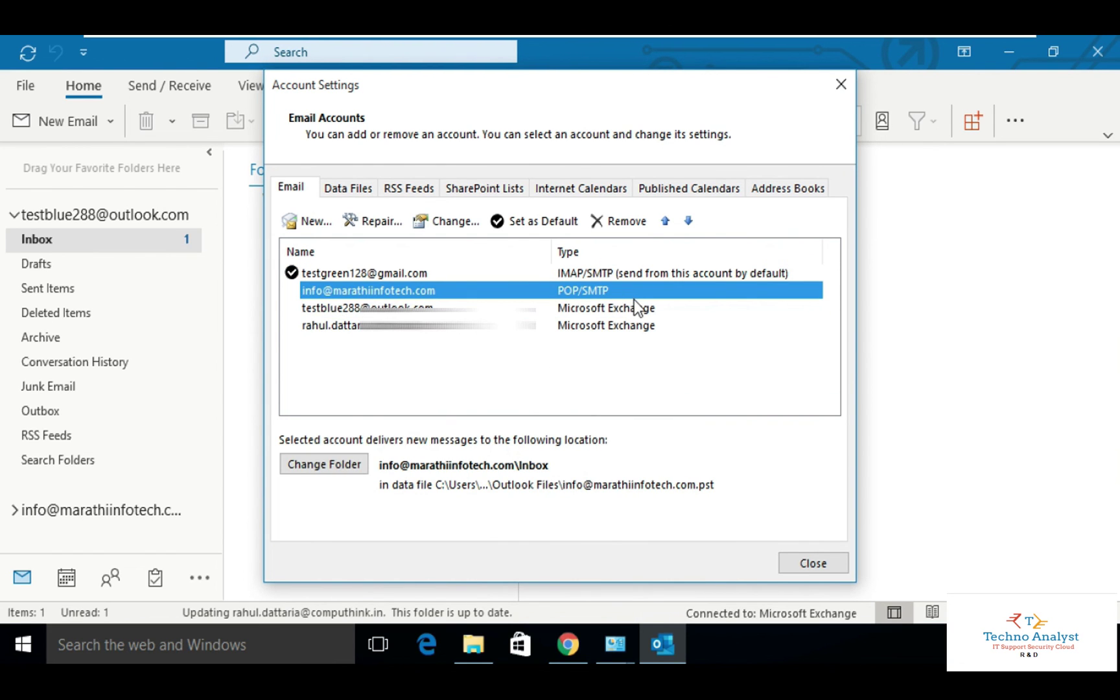
click(668, 275)
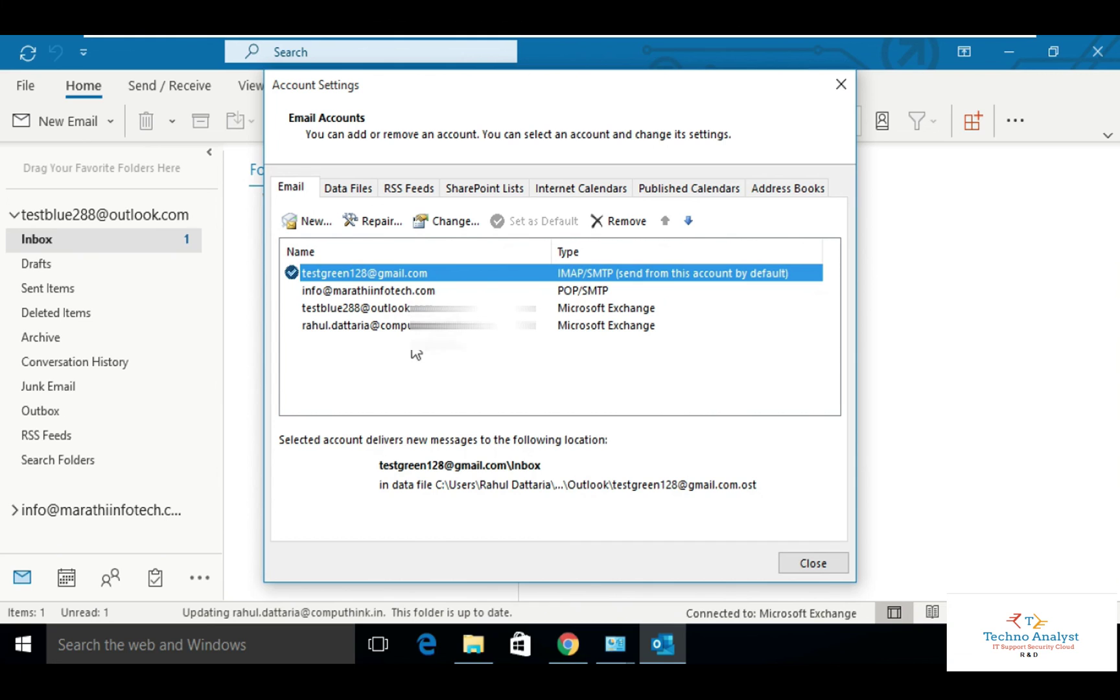
click(470, 376)
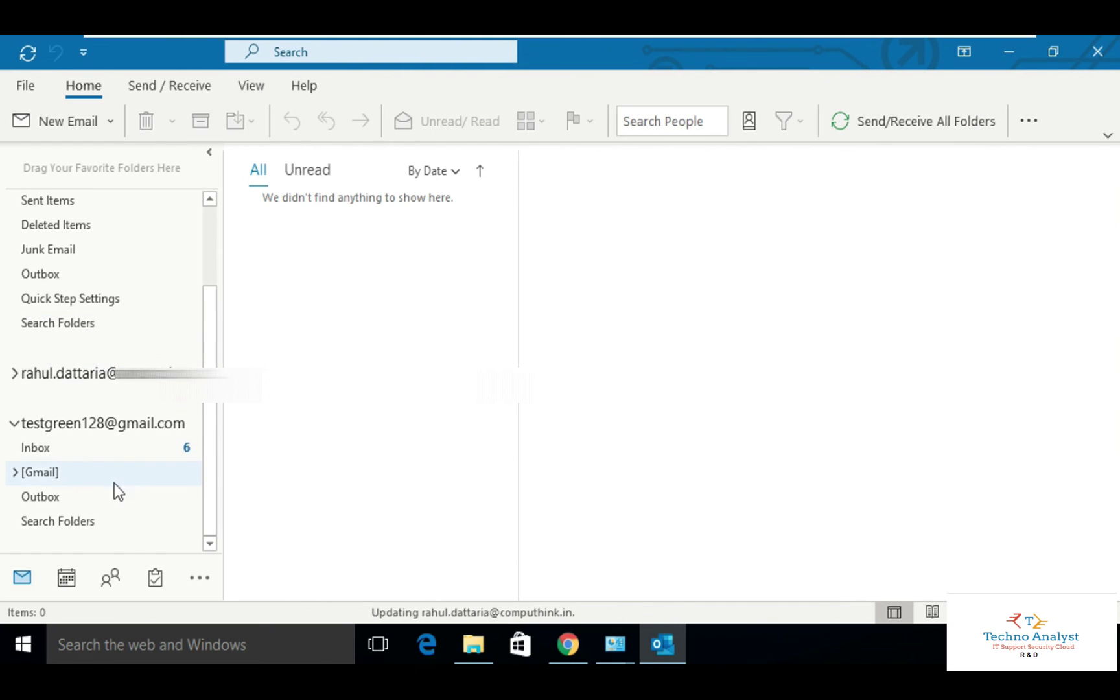
Collapse the custom-domain POP and Gmail account folders in the folder pane.
scroll(115, 363, up, 2)
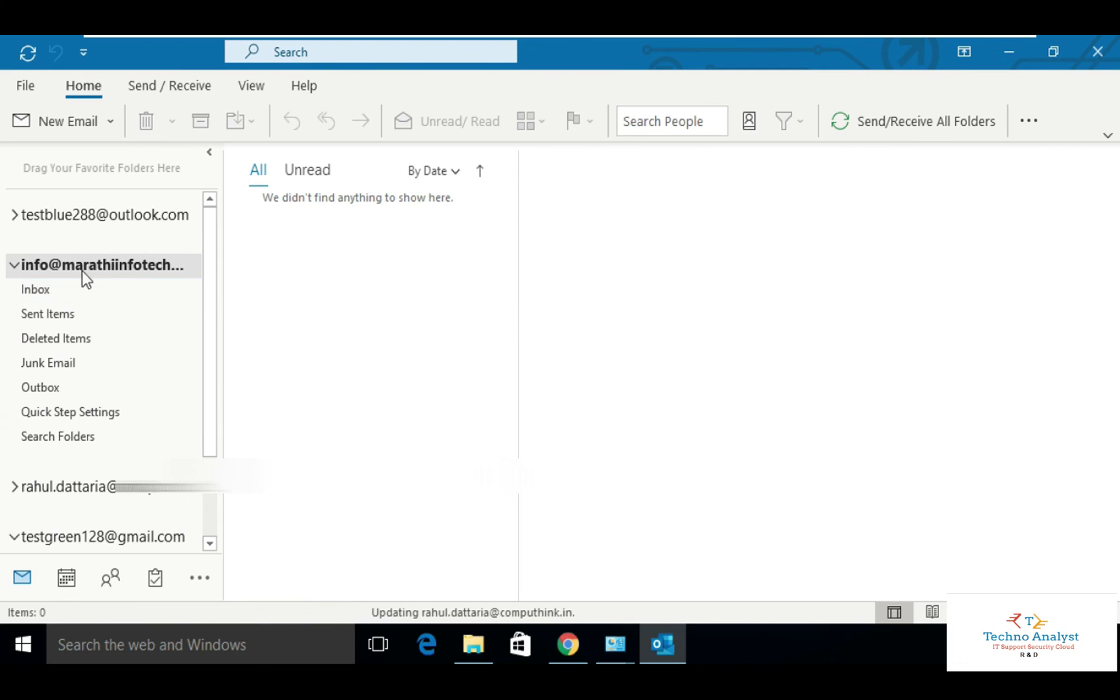
click(14, 264)
click(14, 366)
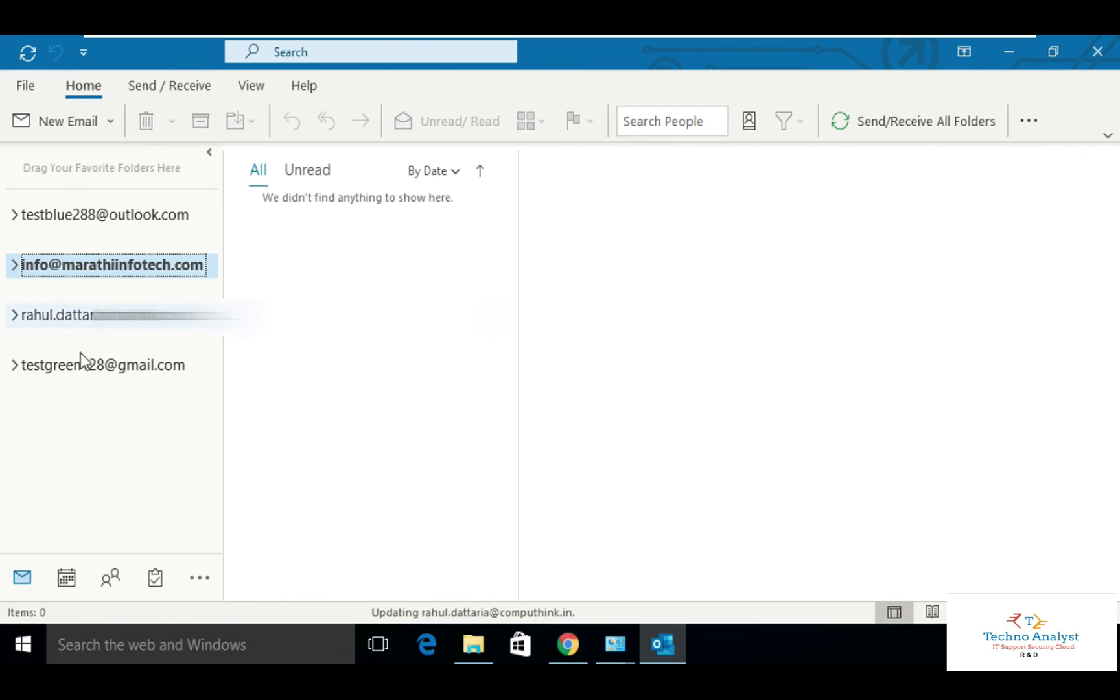
Expand the ribbon to the full classic layout, return to Home, and dismiss both notifications.
click(190, 90)
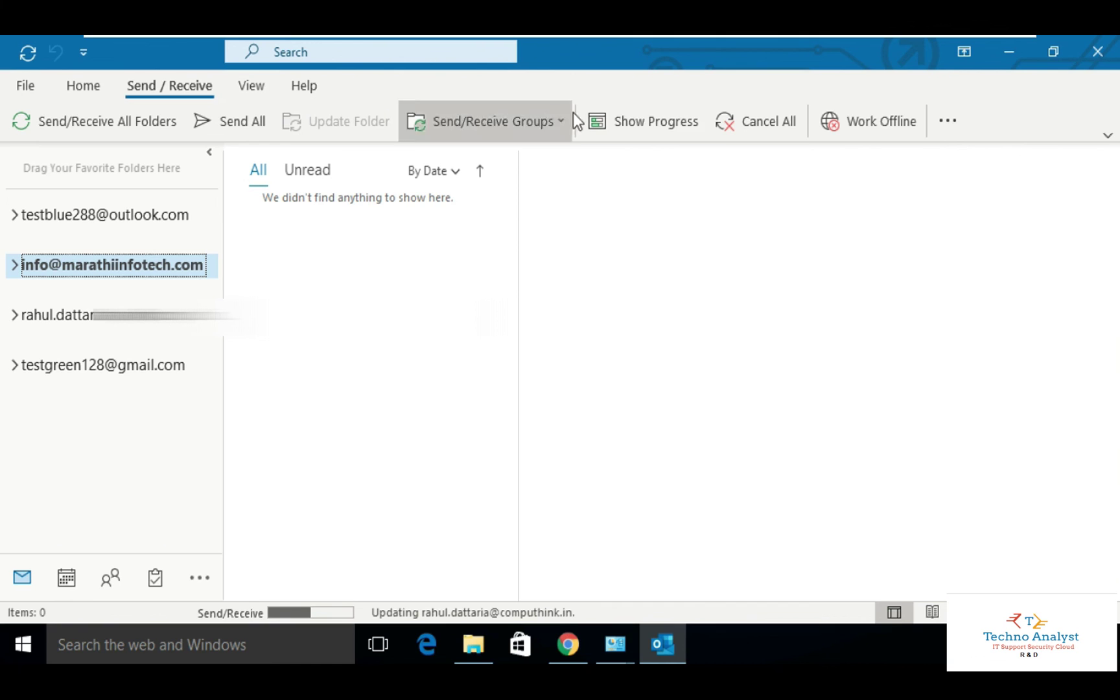
click(1108, 135)
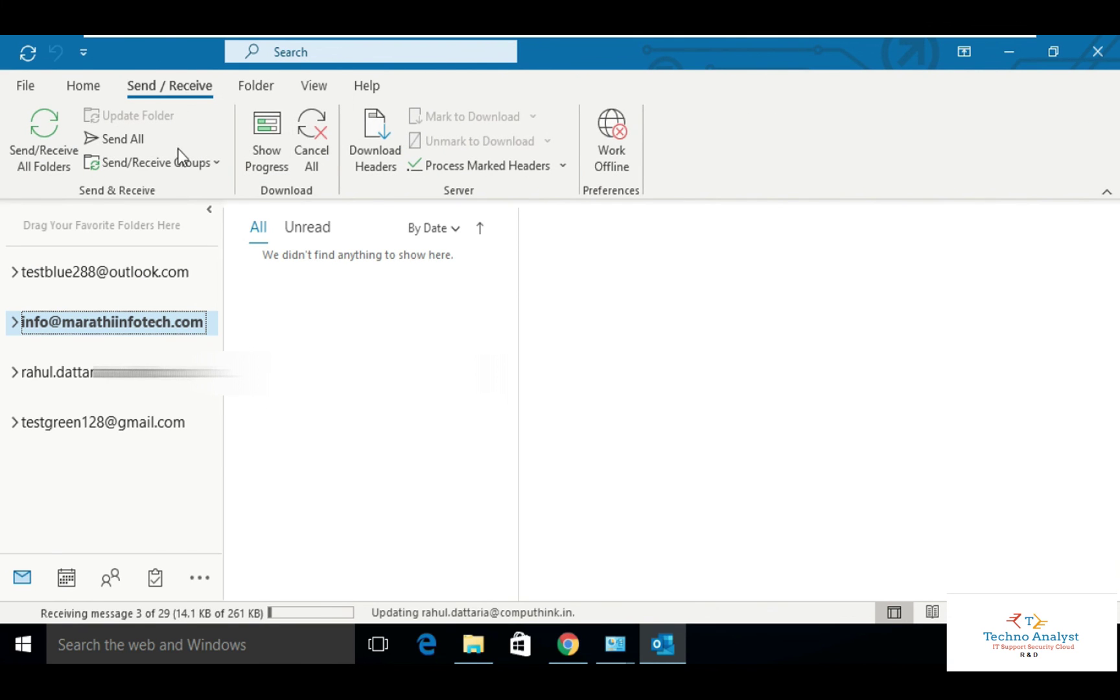
click(78, 88)
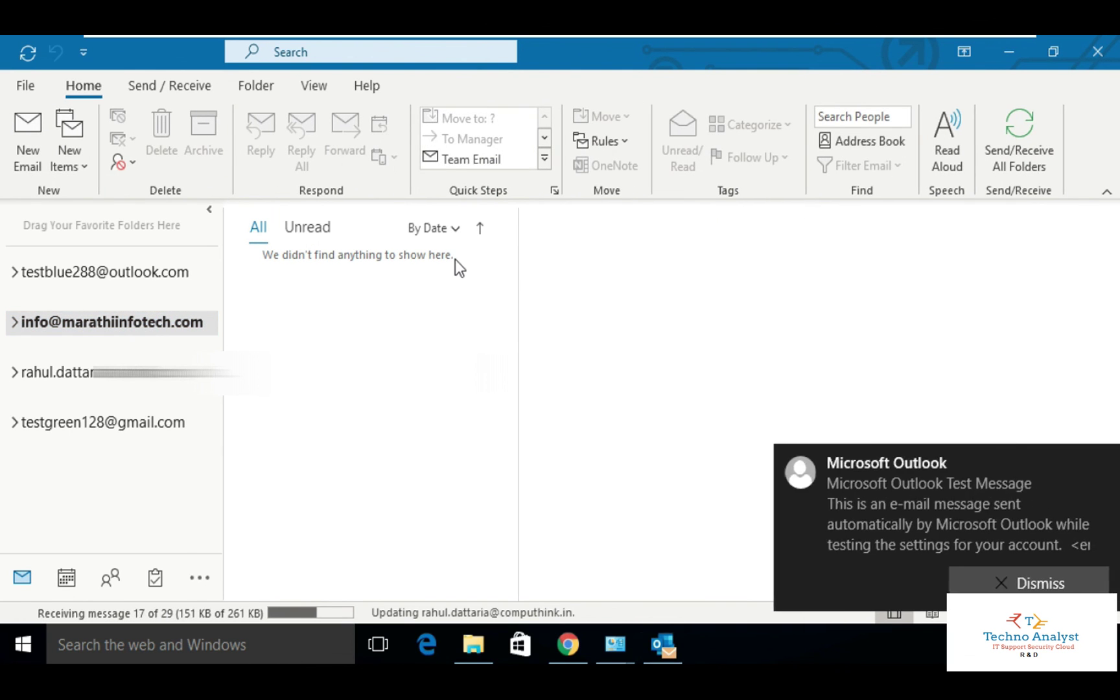
click(1101, 463)
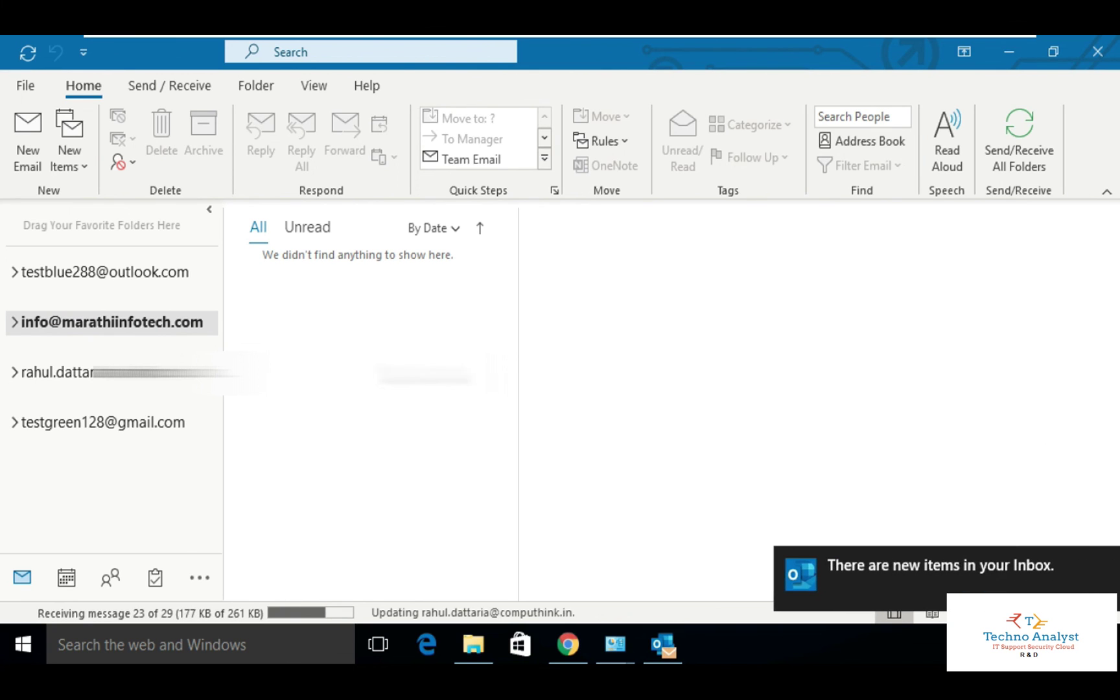
click(1102, 565)
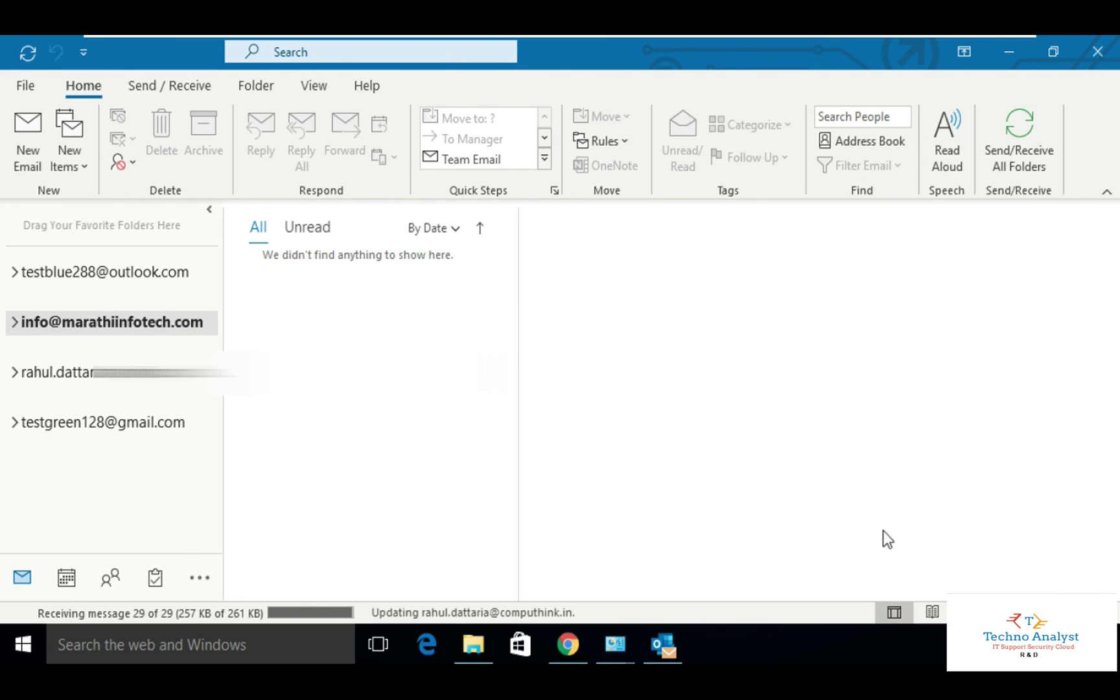